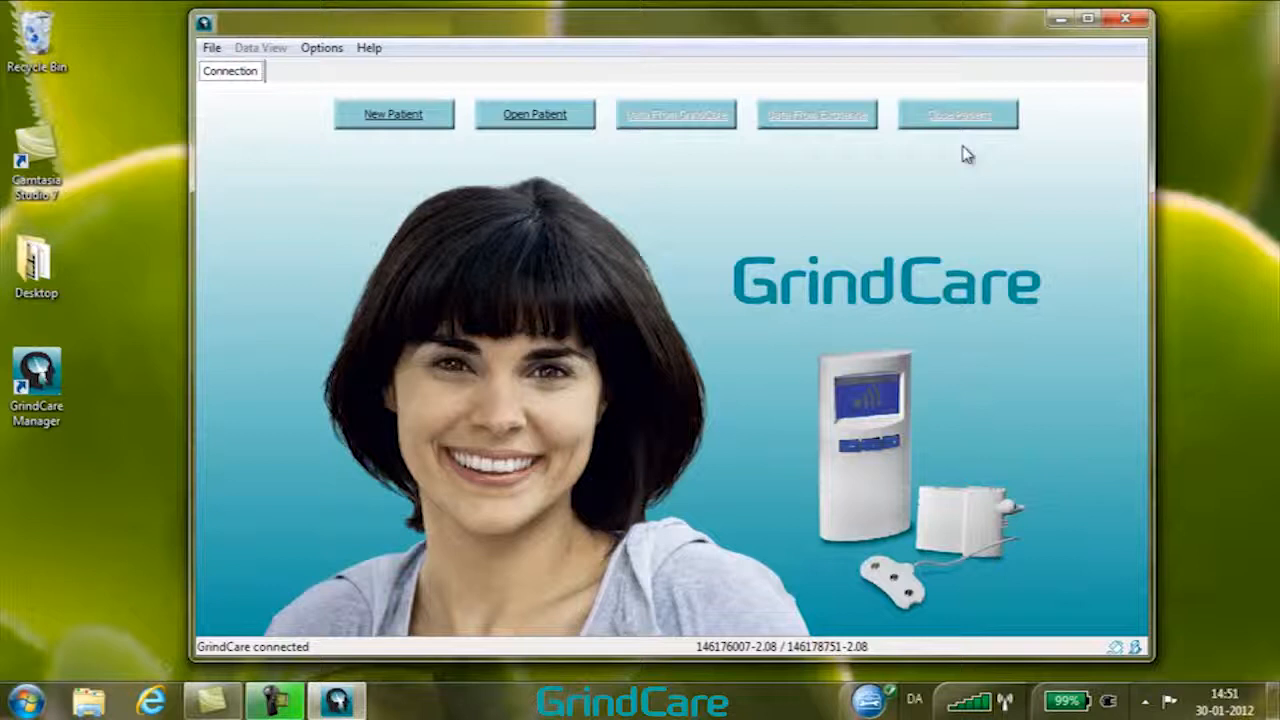
# Create a new patient with first name Firstname, family name Lastname and a patient ID, and save the patient file
pyautogui.click(400, 115)
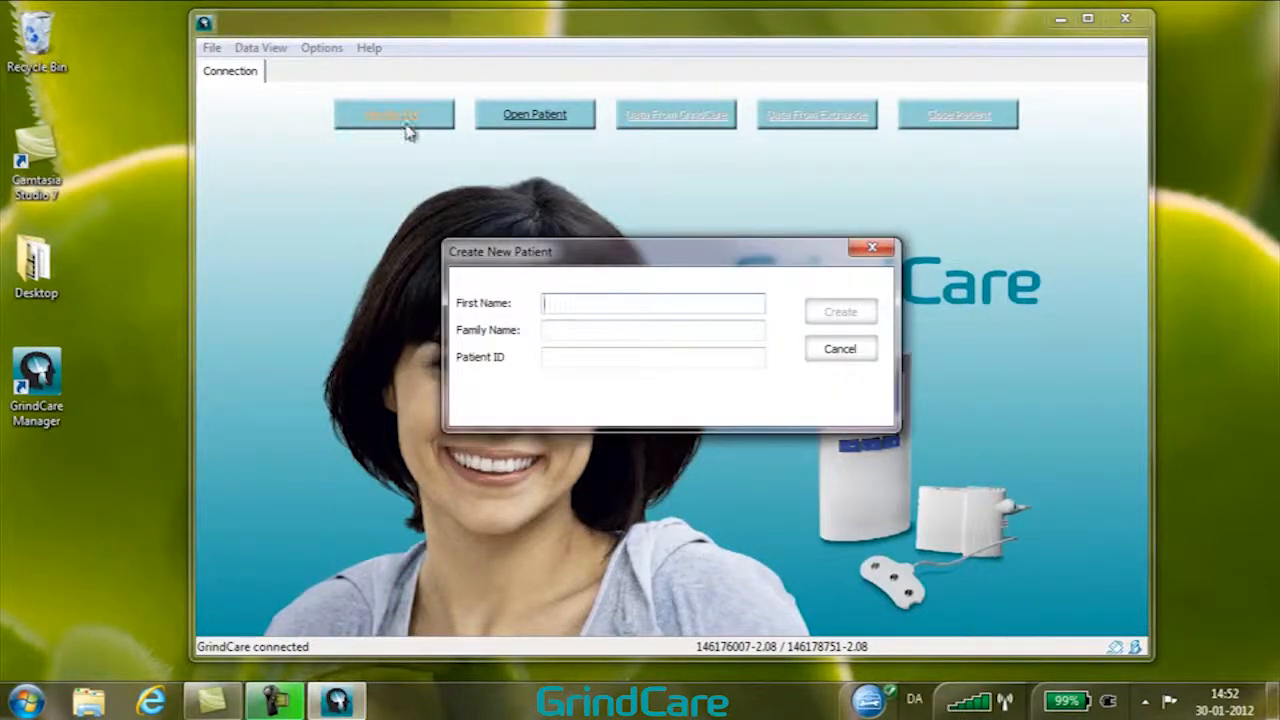
pyautogui.write('Firstname')
pyautogui.click(554, 328)
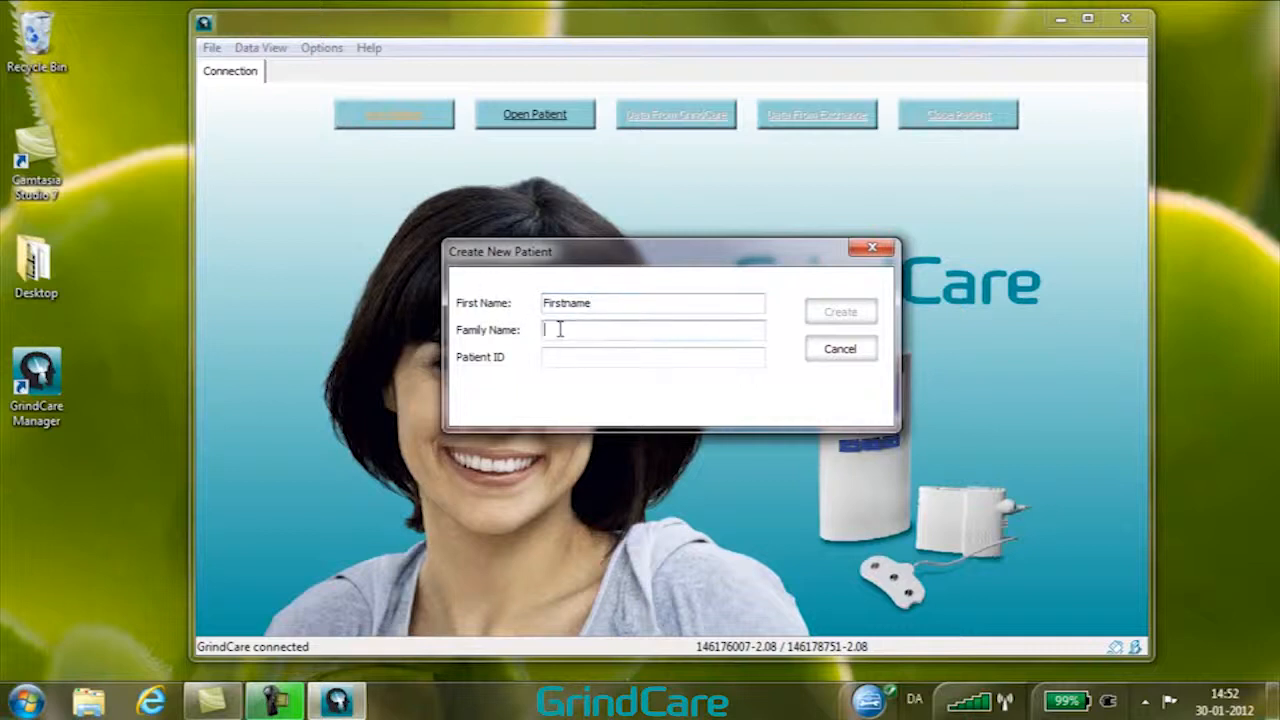
pyautogui.write('Lastname')
pyautogui.click(560, 357)
pyautogui.write('001')
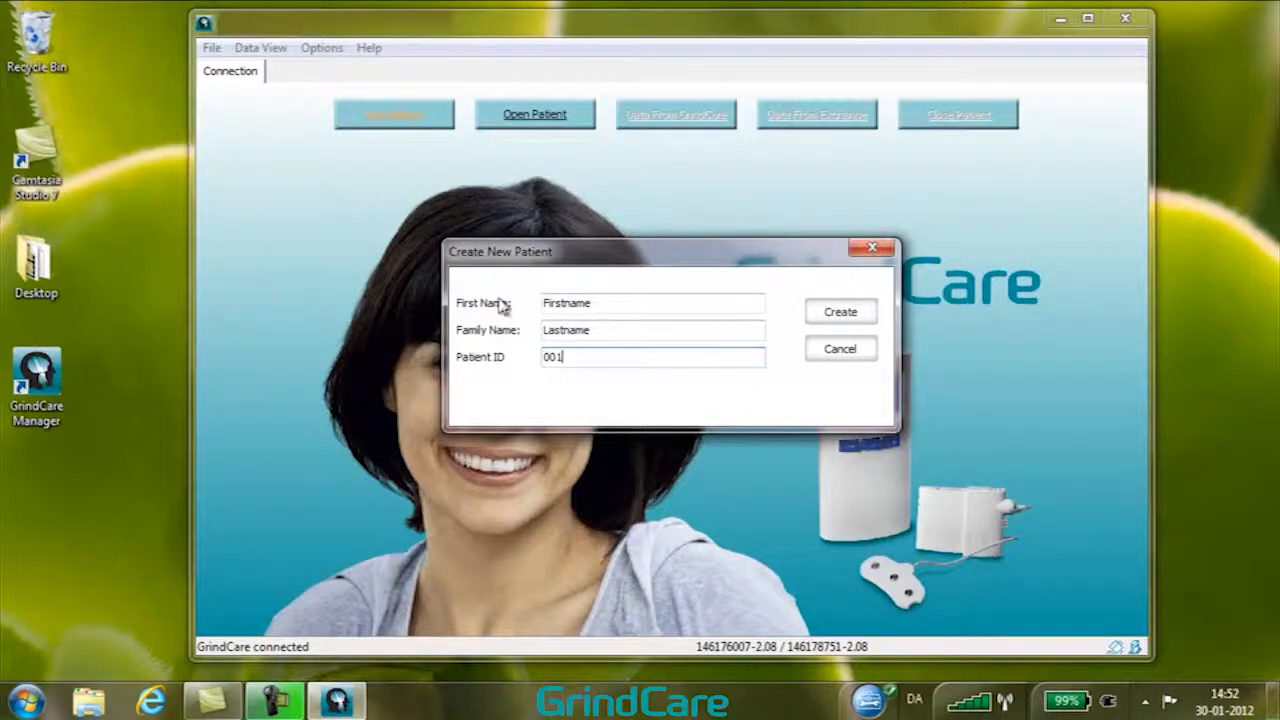
pyautogui.click(838, 317)
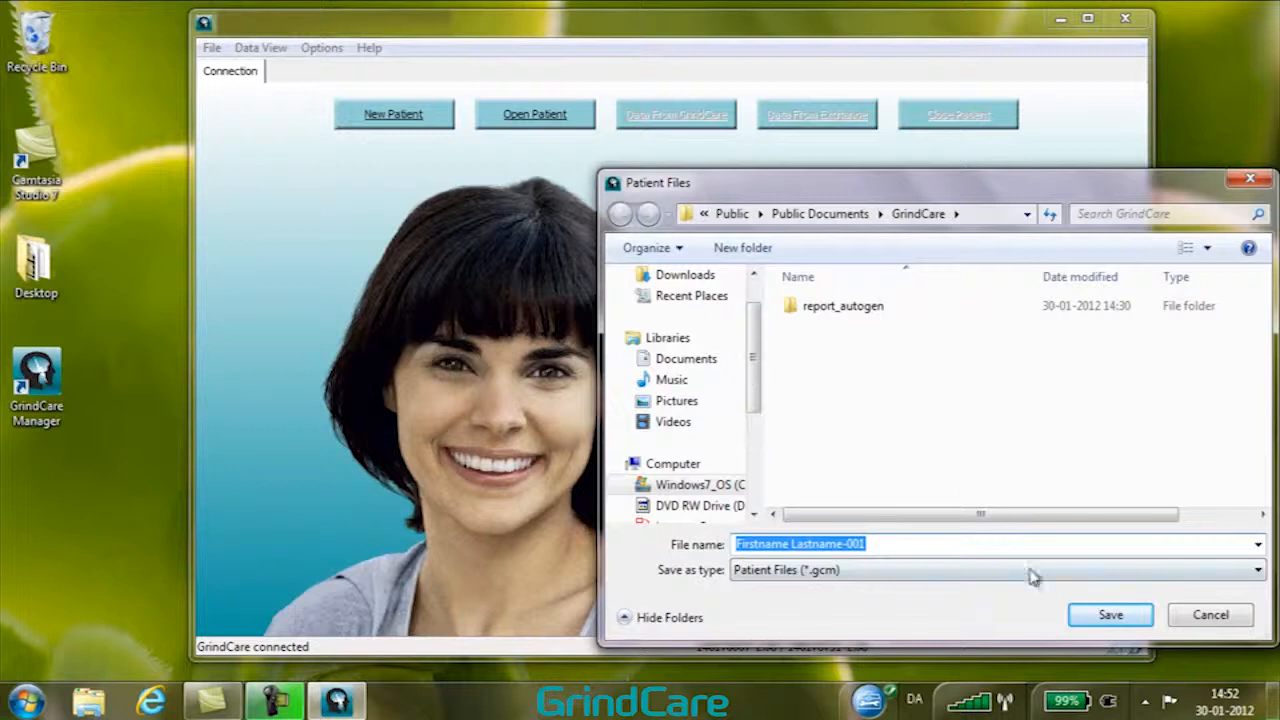
pyautogui.click(1112, 620)
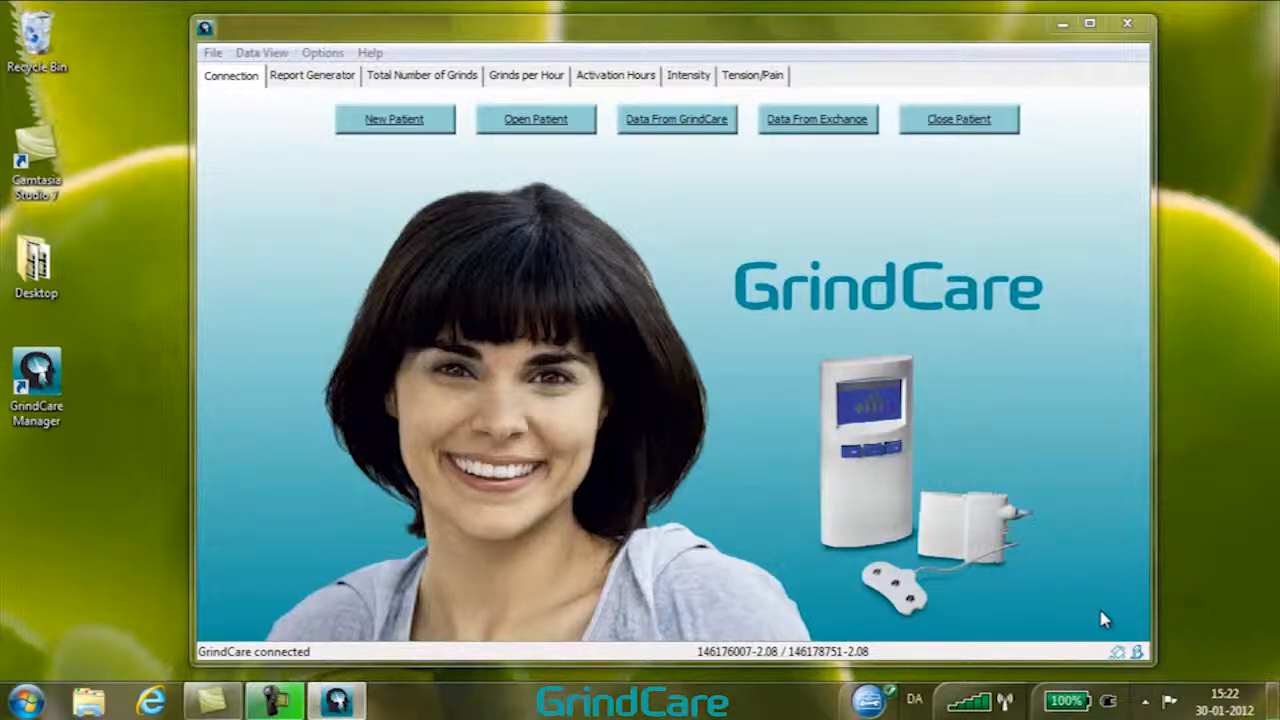
# Import the activation data from the connected GrindCare device into the patient file
pyautogui.click(679, 124)
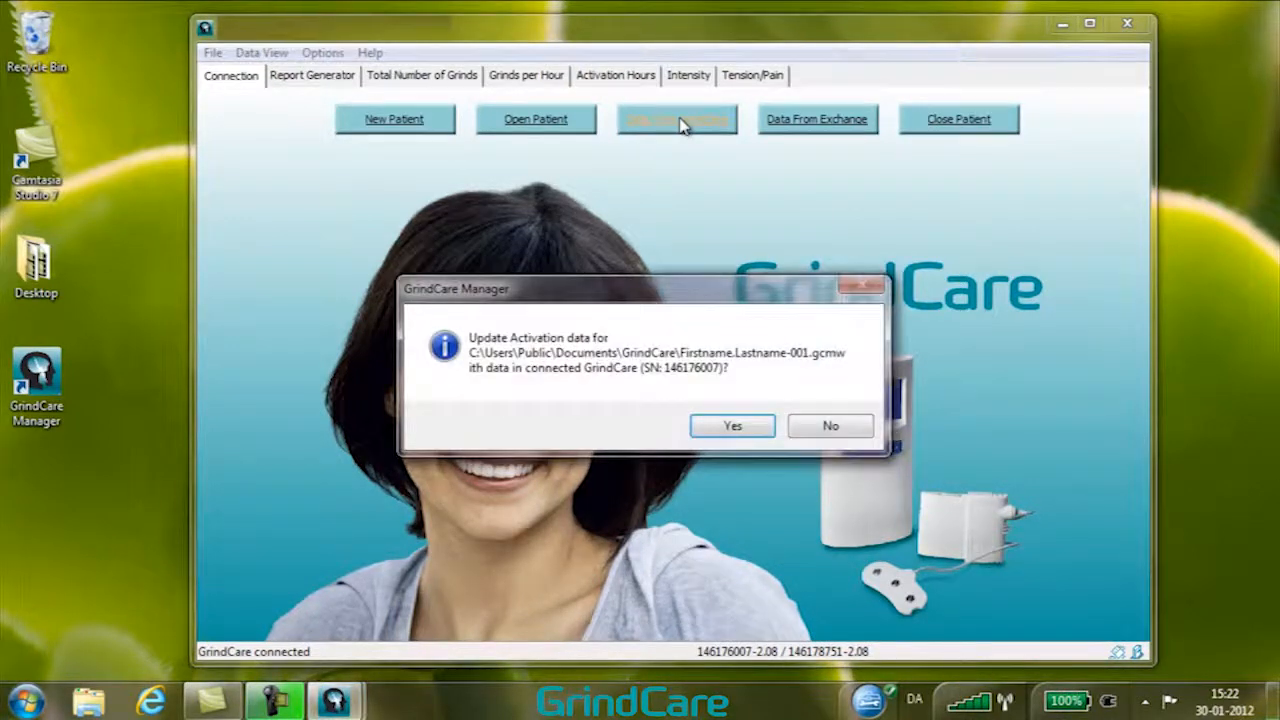
pyautogui.click(735, 426)
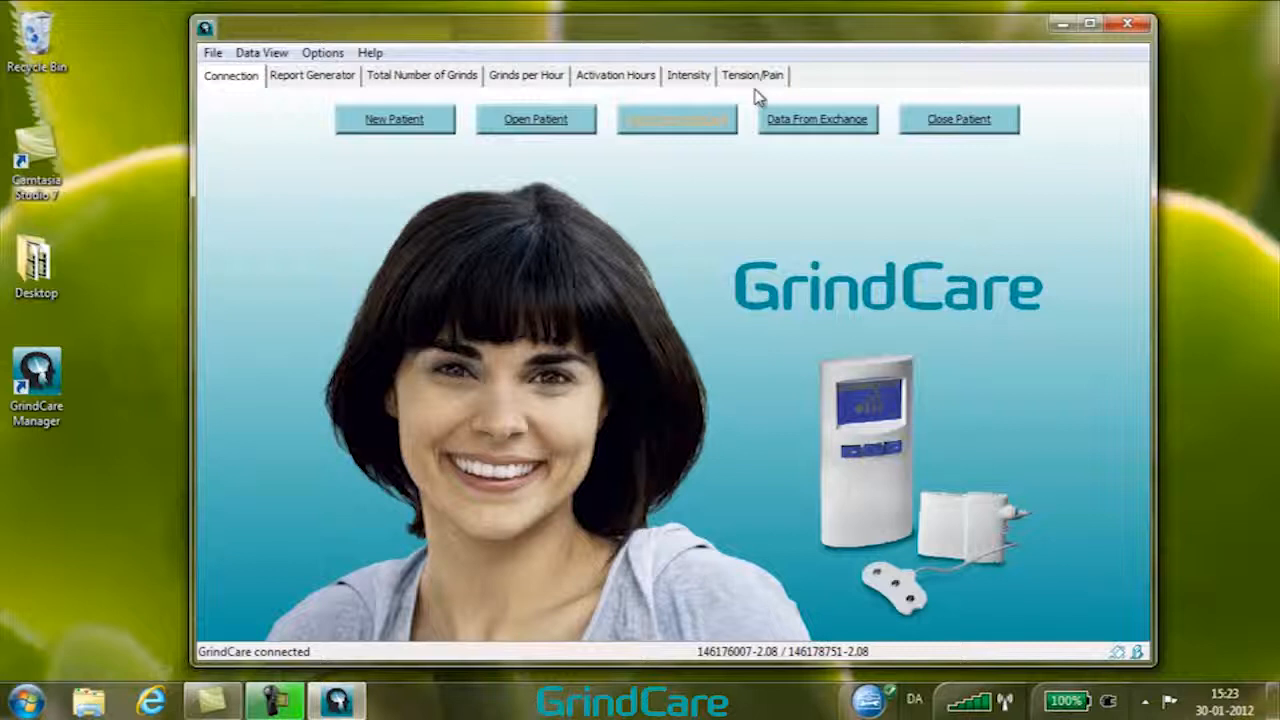
# View the Grinds per Hour chart, paging through both pages and toggling the trendline display on and off
pyautogui.click(533, 78)
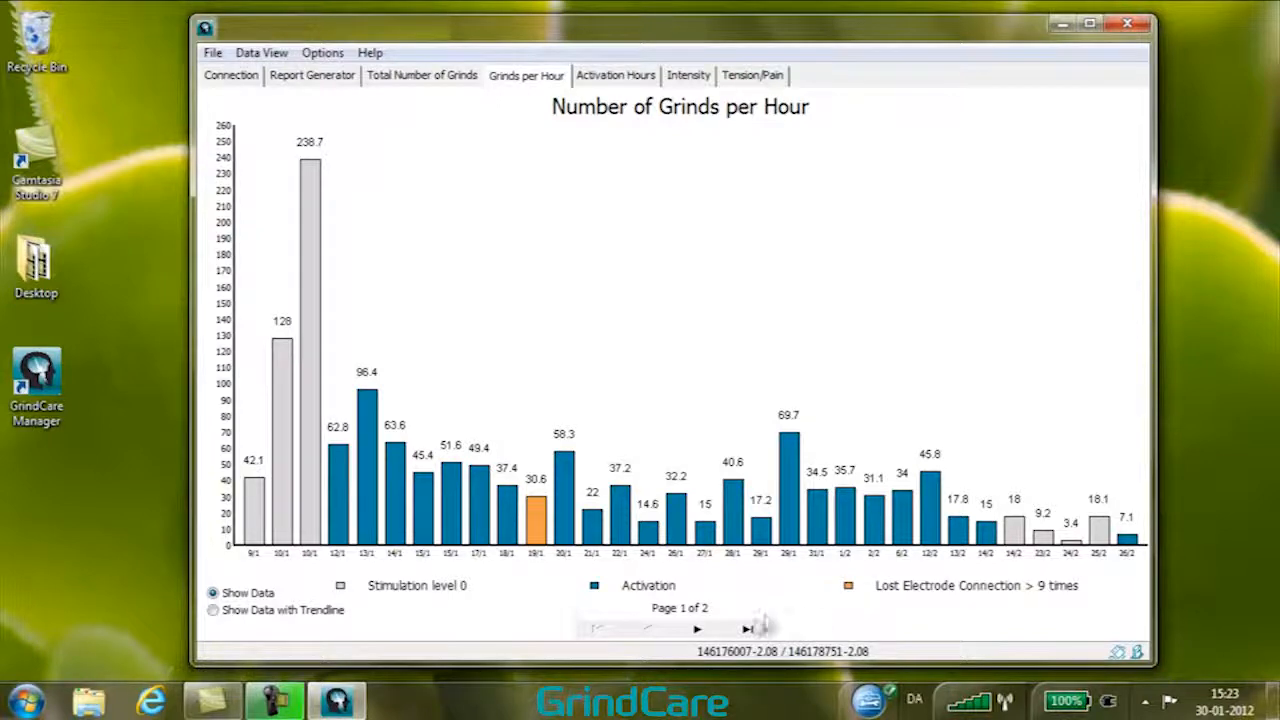
pyautogui.click(699, 629)
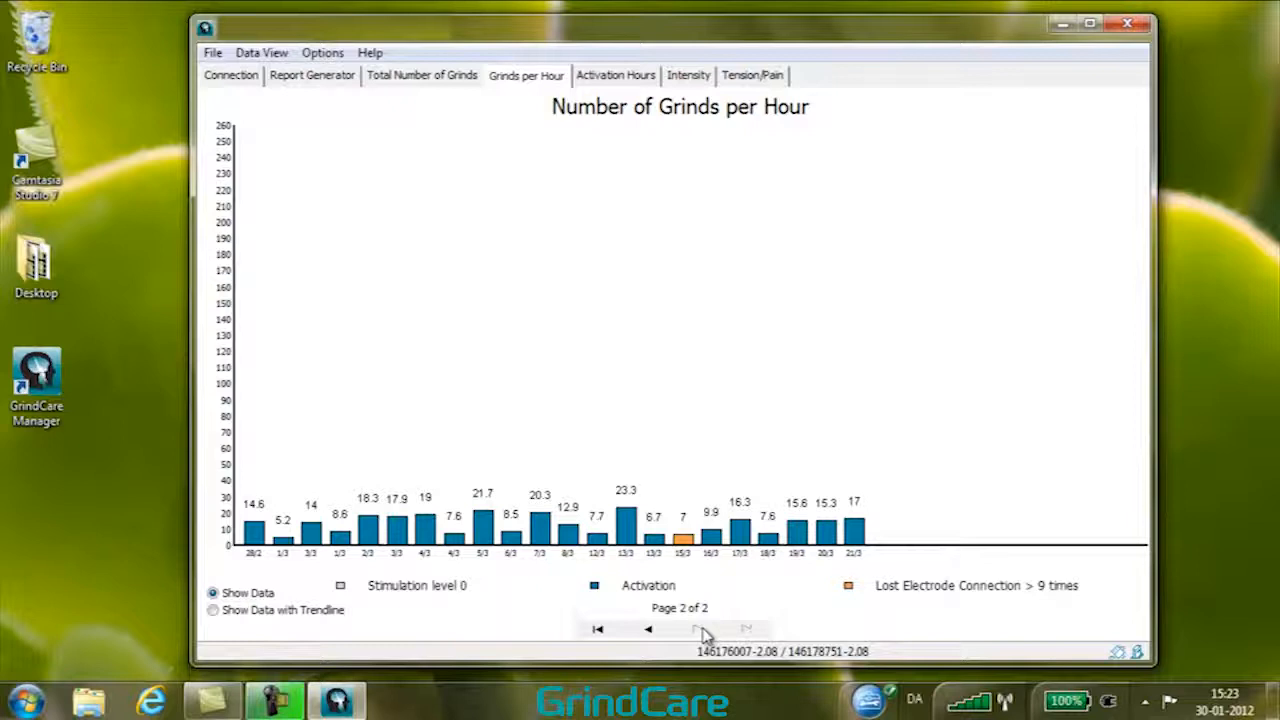
pyautogui.click(649, 630)
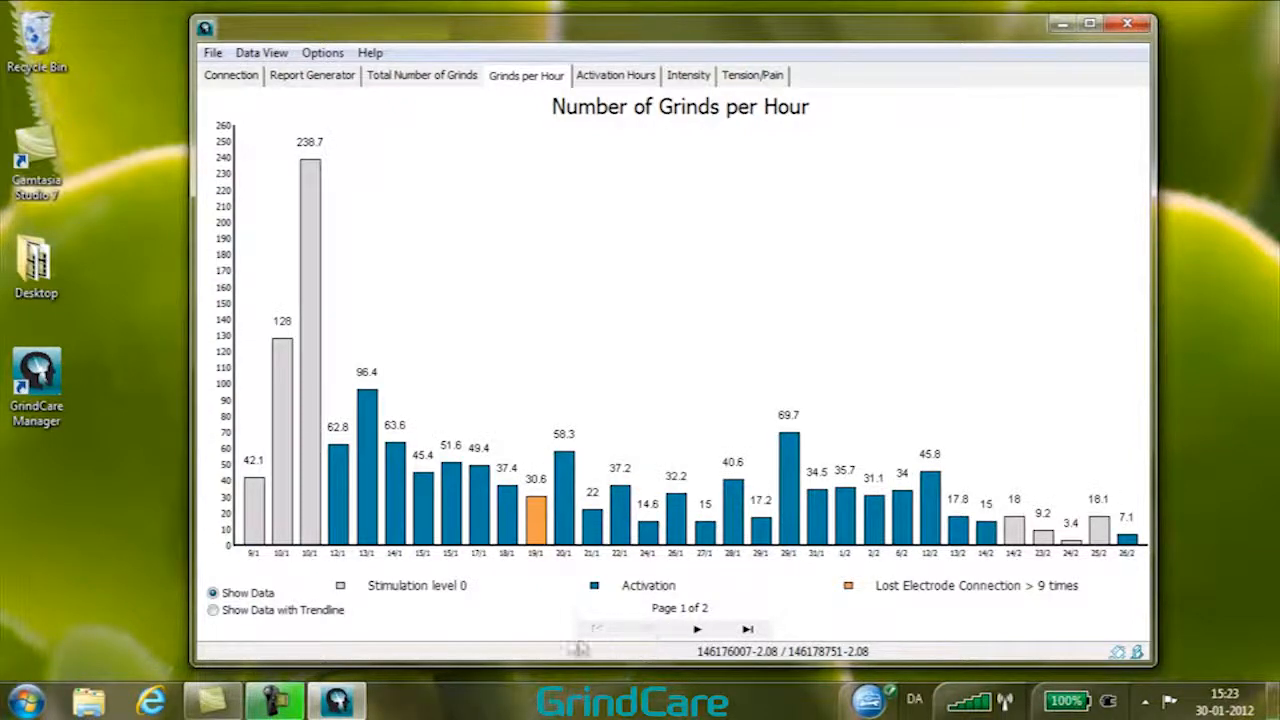
pyautogui.click(213, 611)
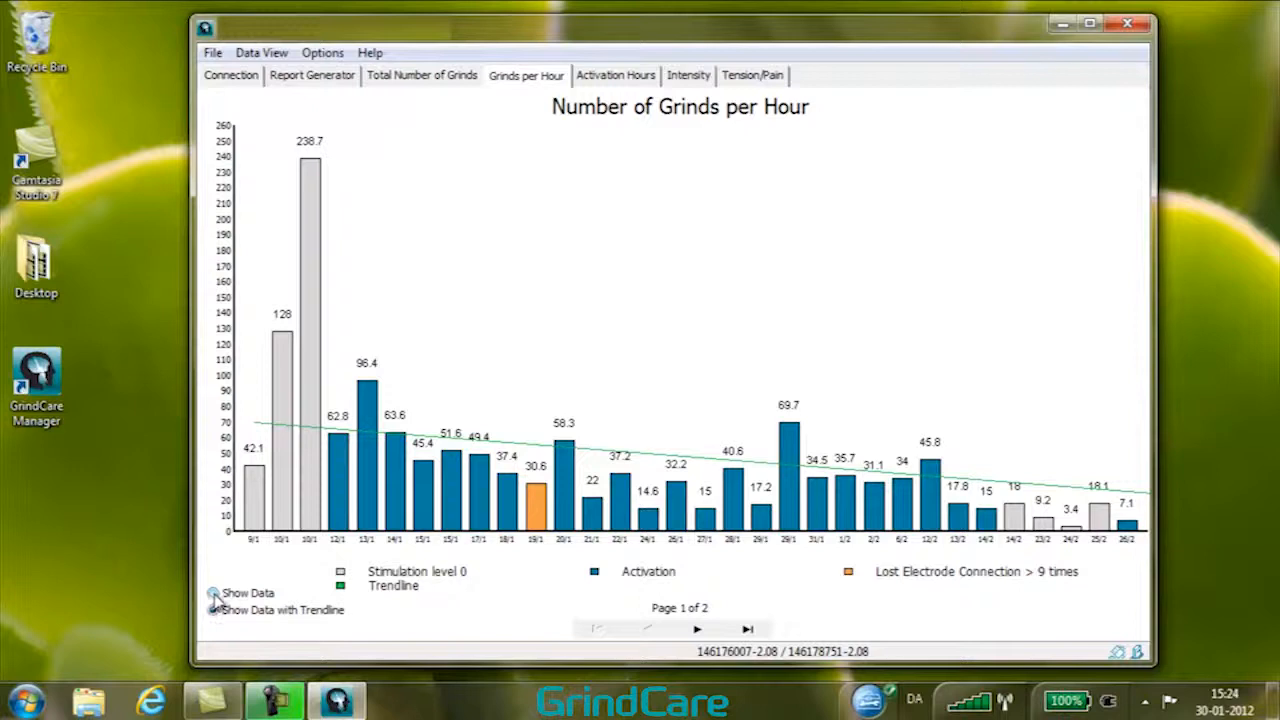
pyautogui.click(213, 593)
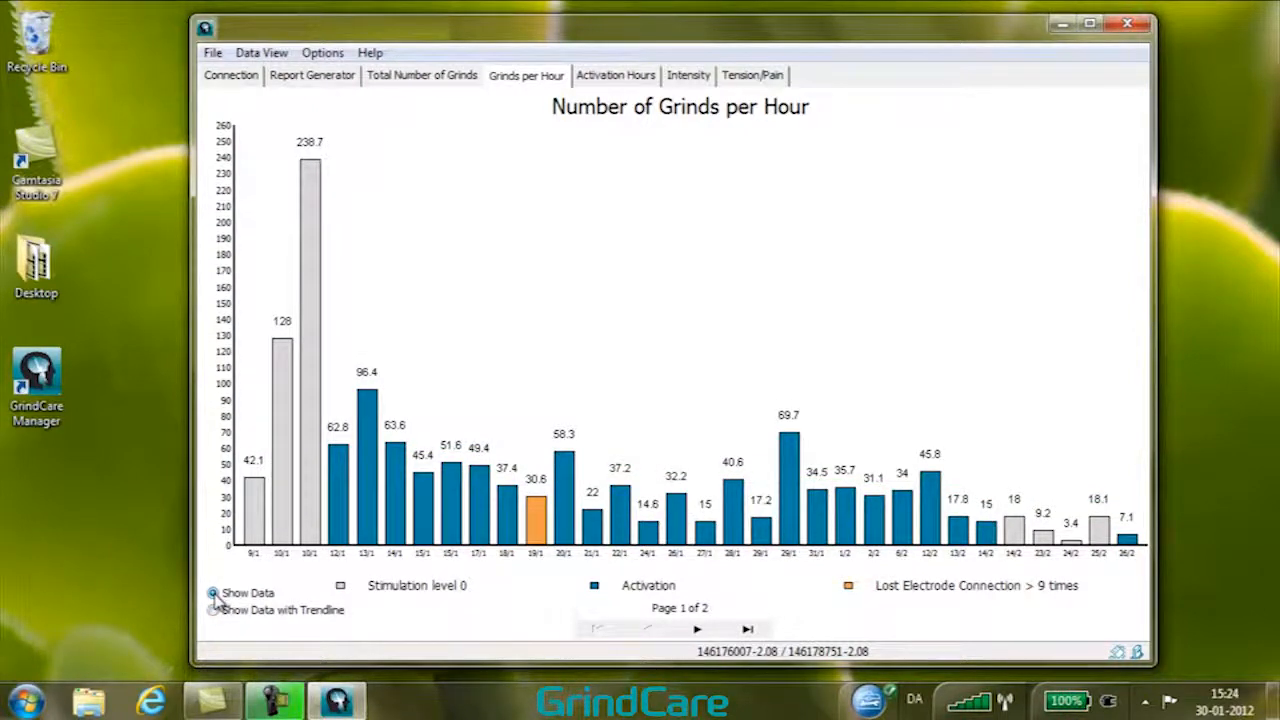
# Open the report generator and enter the patient's name and the dentist's name
pyautogui.click(233, 78)
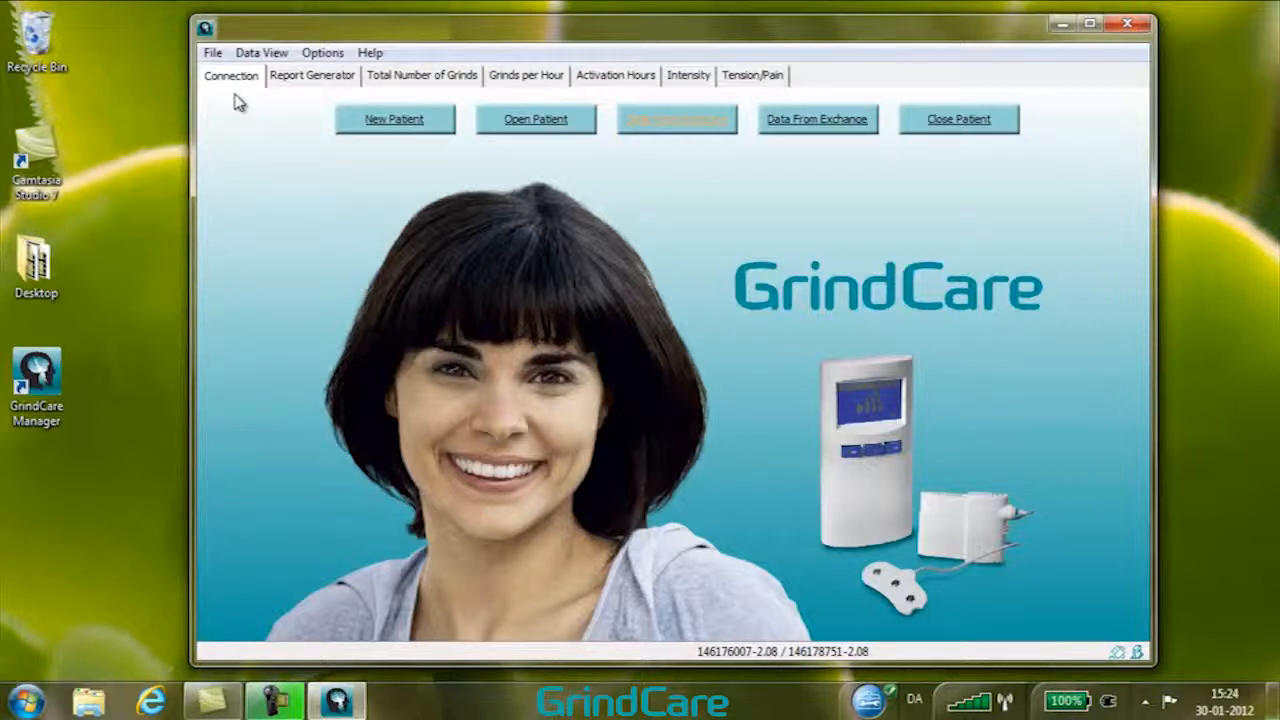
pyautogui.click(310, 78)
pyautogui.click(303, 132)
pyautogui.write('John')
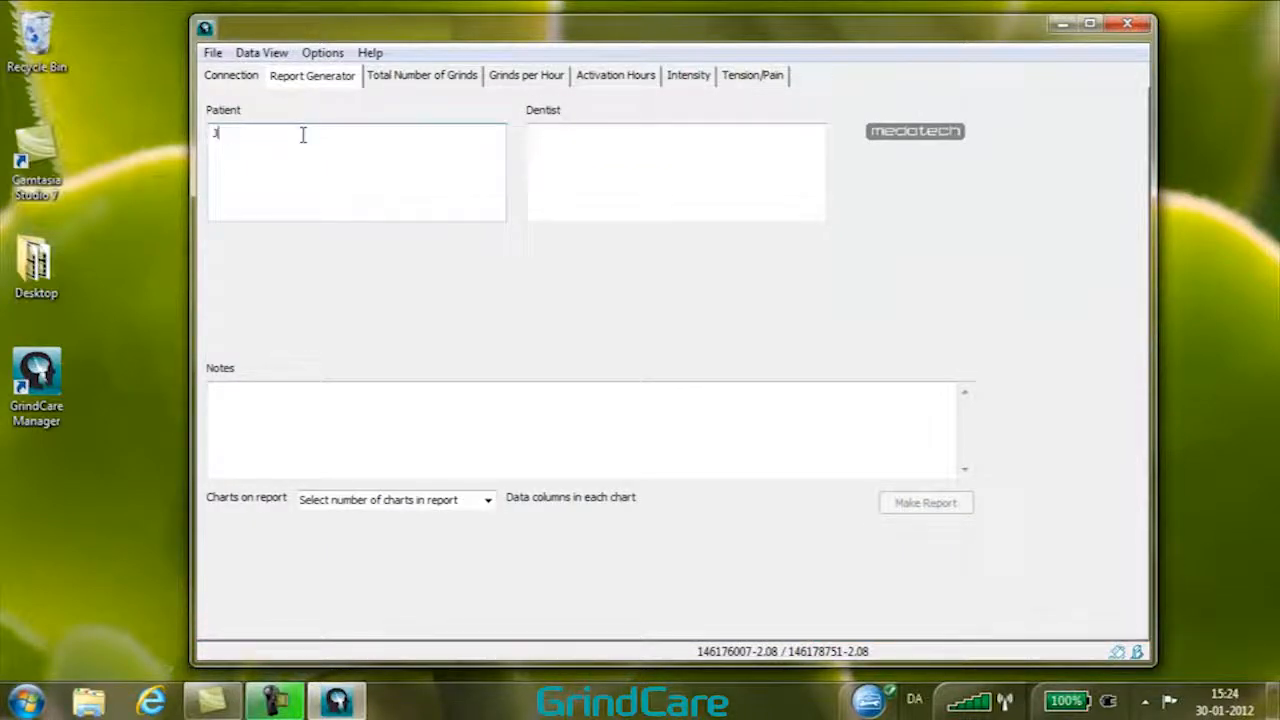
pyautogui.write('Smith')
pyautogui.click(609, 146)
pyautogui.write('Pa')
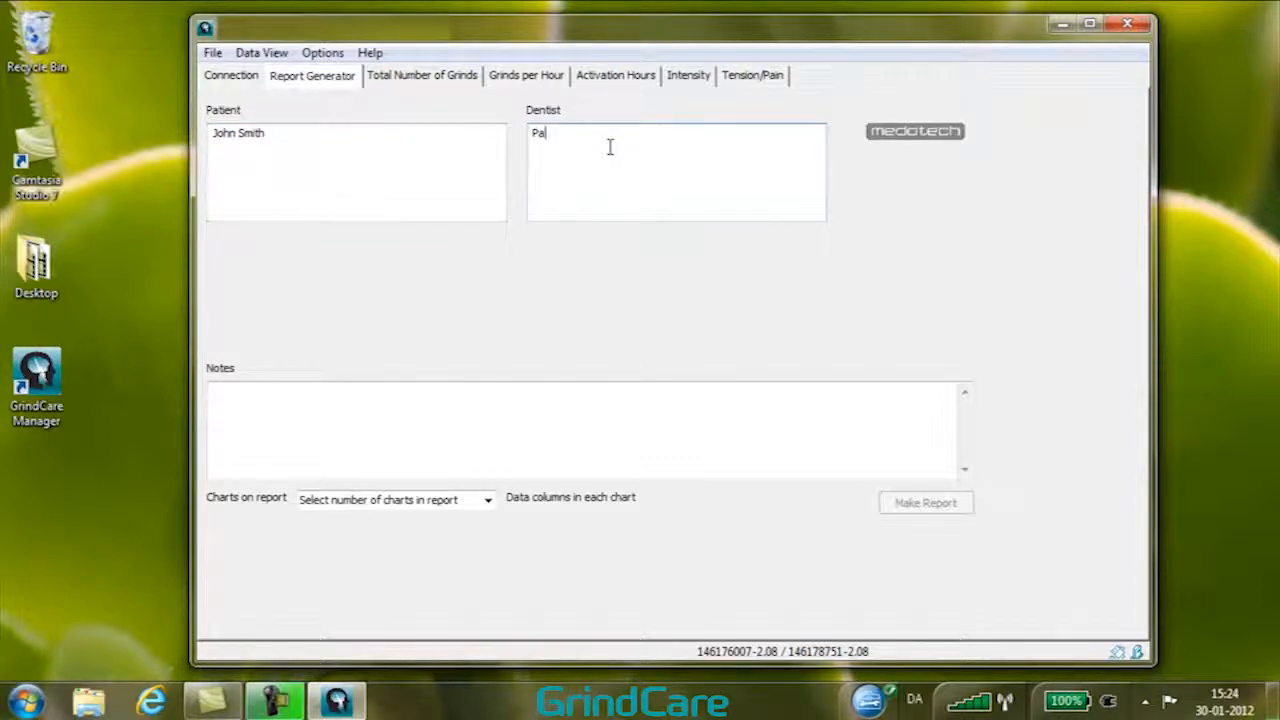
pyautogui.write('ul Smith')
# Set the report to 2 charts with 30 data columns in each chart
pyautogui.click(488, 501)
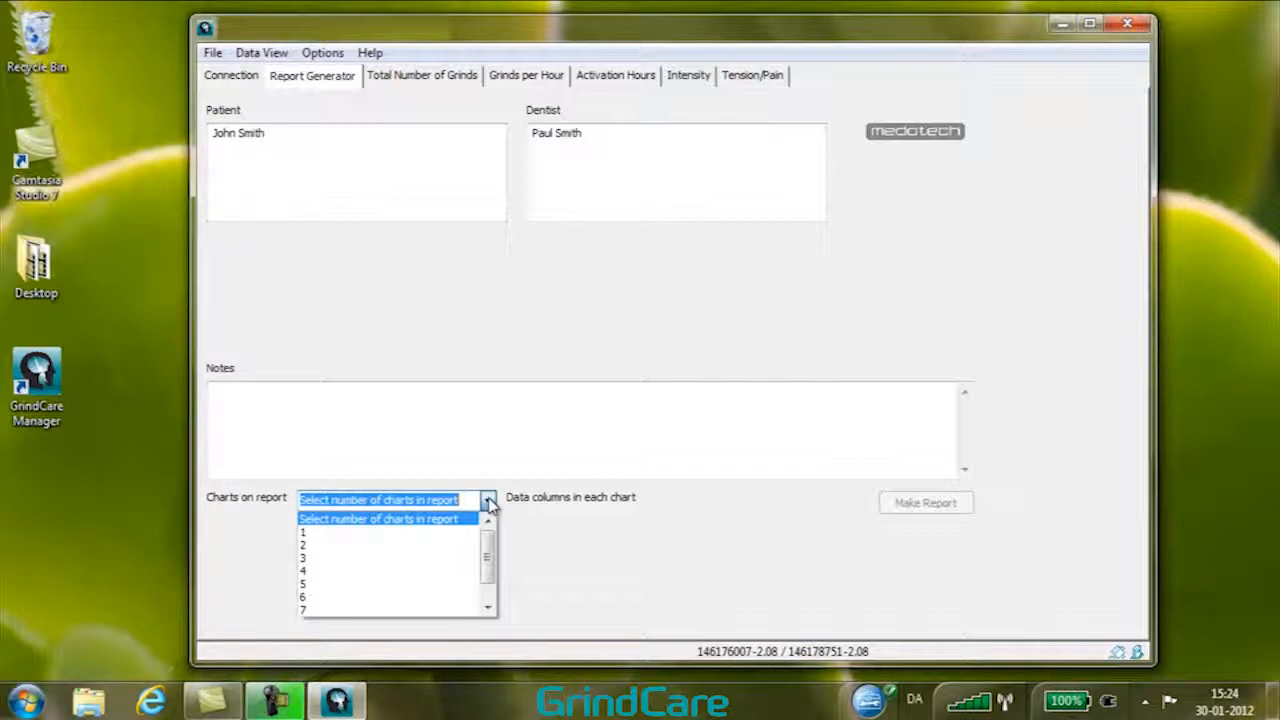
pyautogui.click(457, 557)
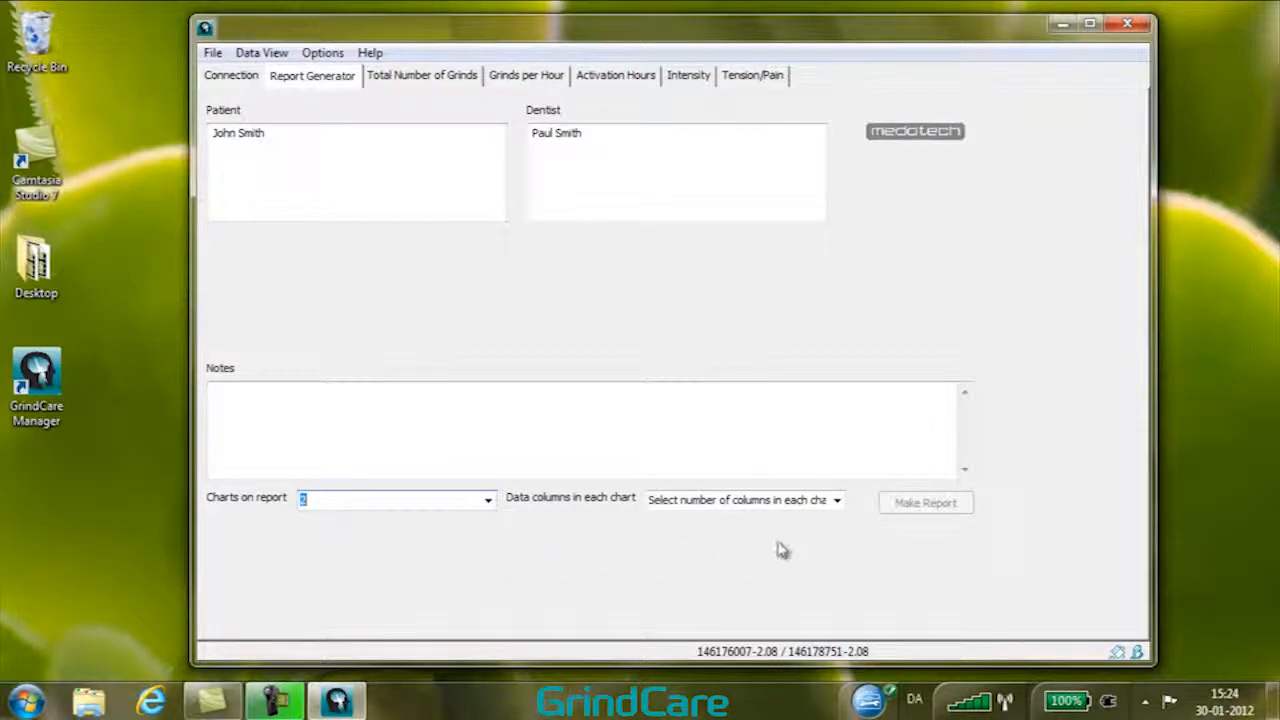
pyautogui.click(837, 501)
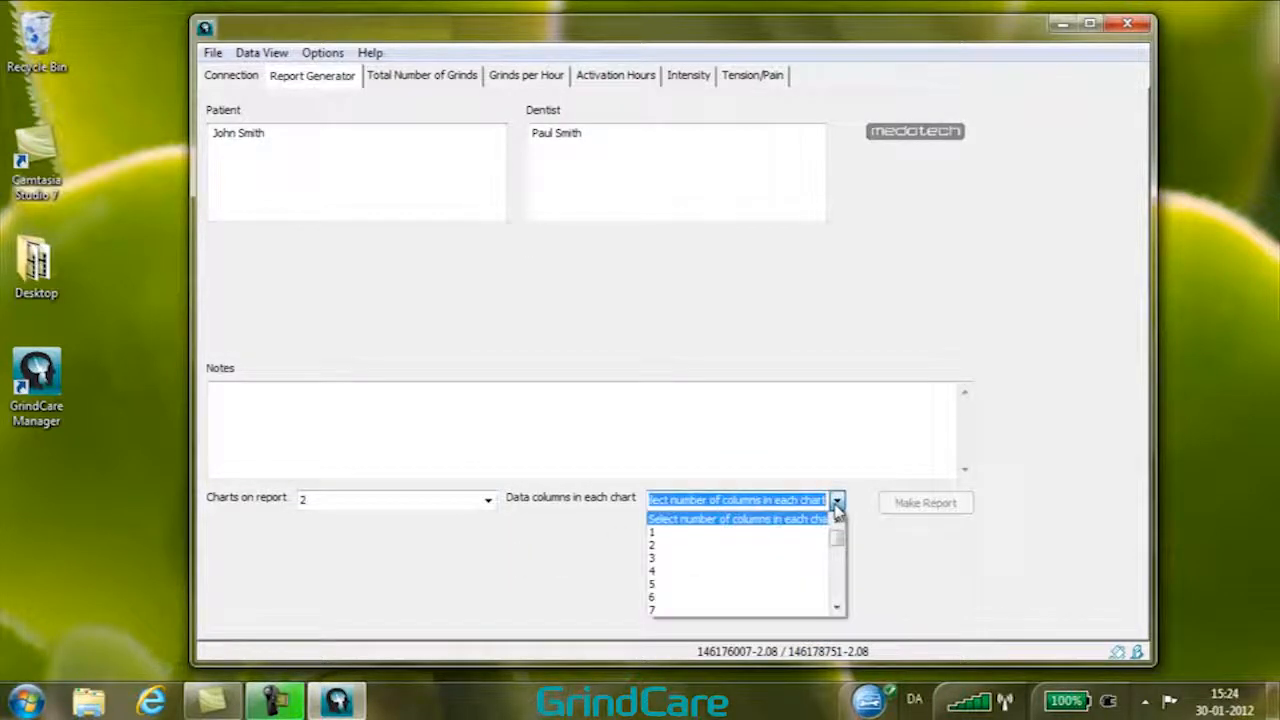
pyautogui.moveTo(840, 534); pyautogui.dragTo(839, 603)
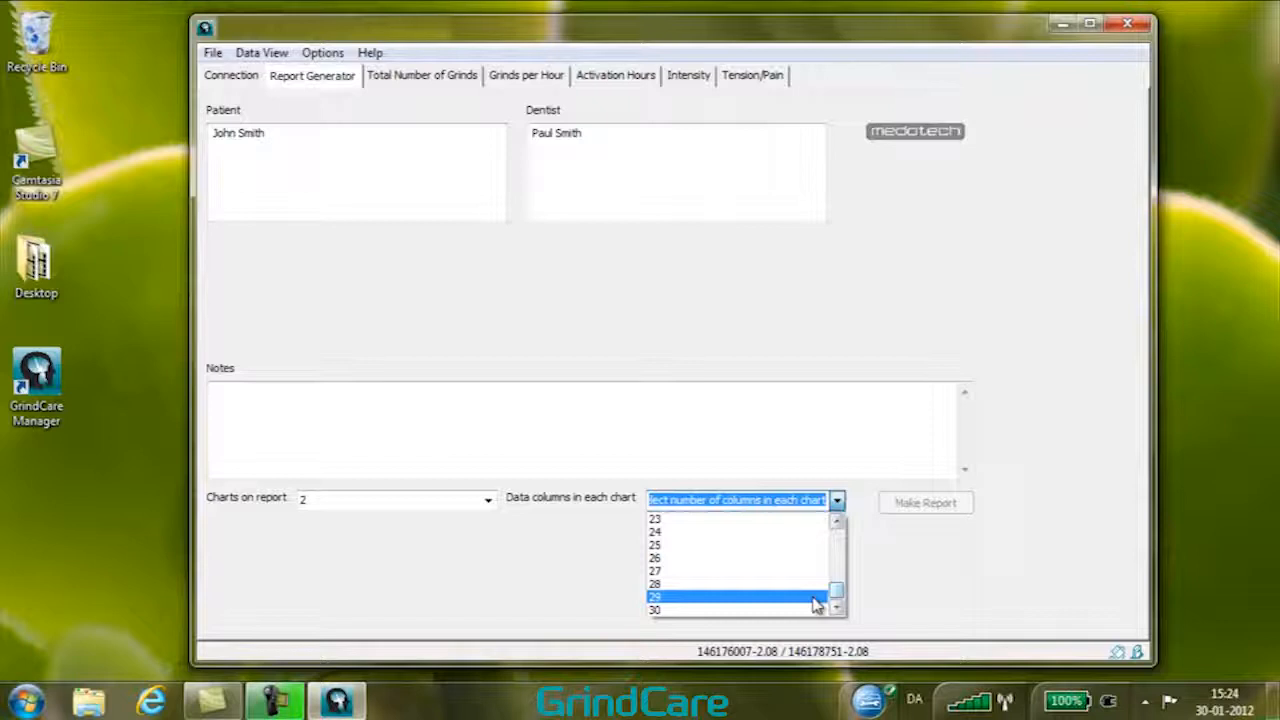
pyautogui.click(717, 610)
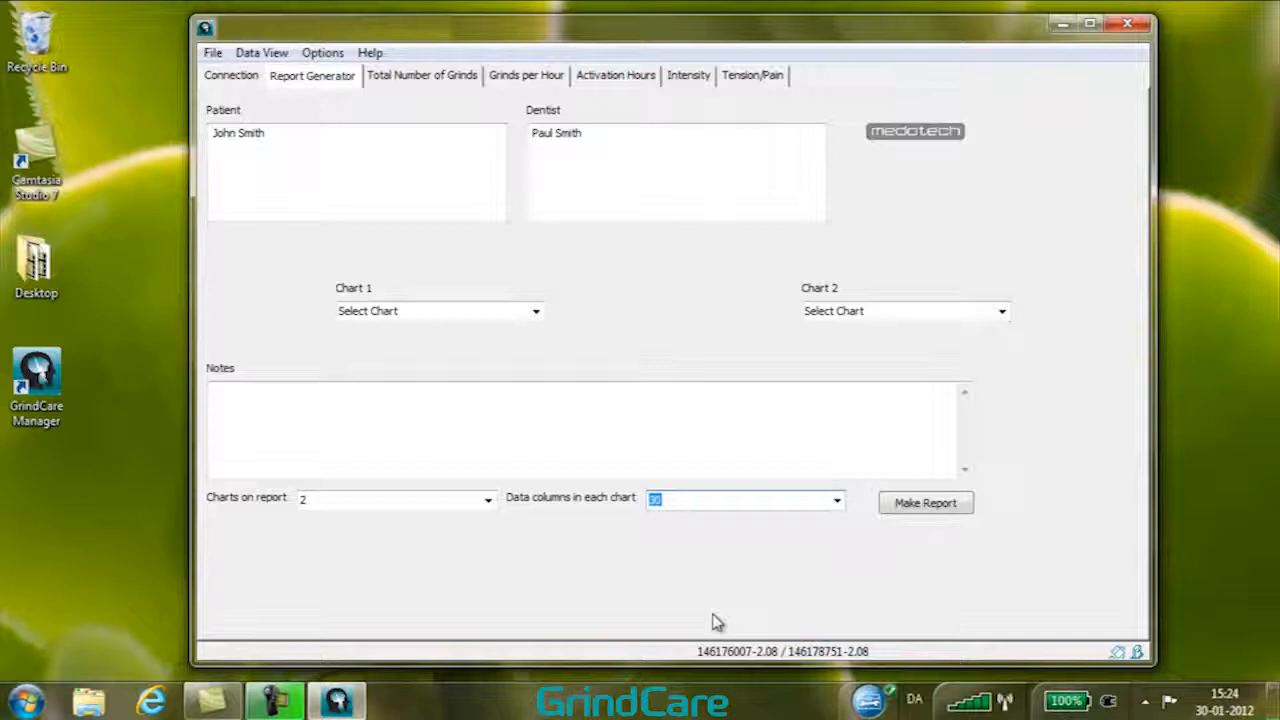
# Choose Grinds per Hour for Chart 1 and Activation Hours for Chart 2
pyautogui.click(537, 313)
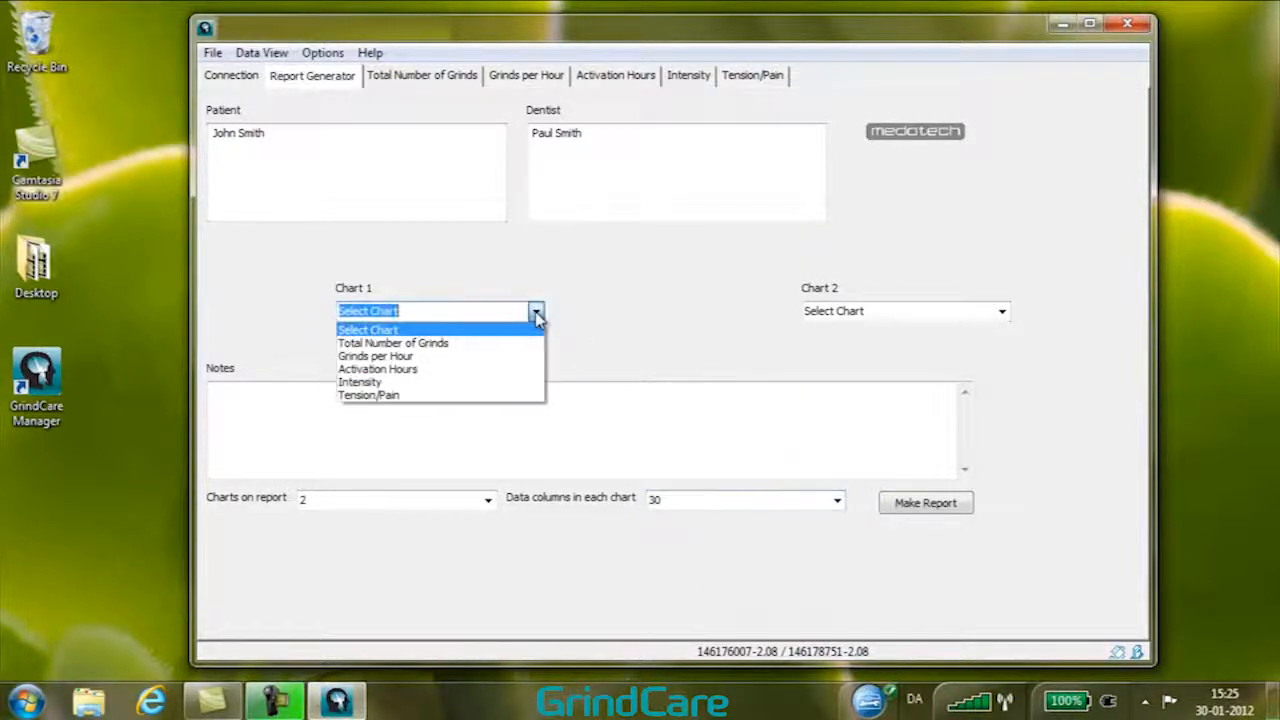
pyautogui.click(481, 362)
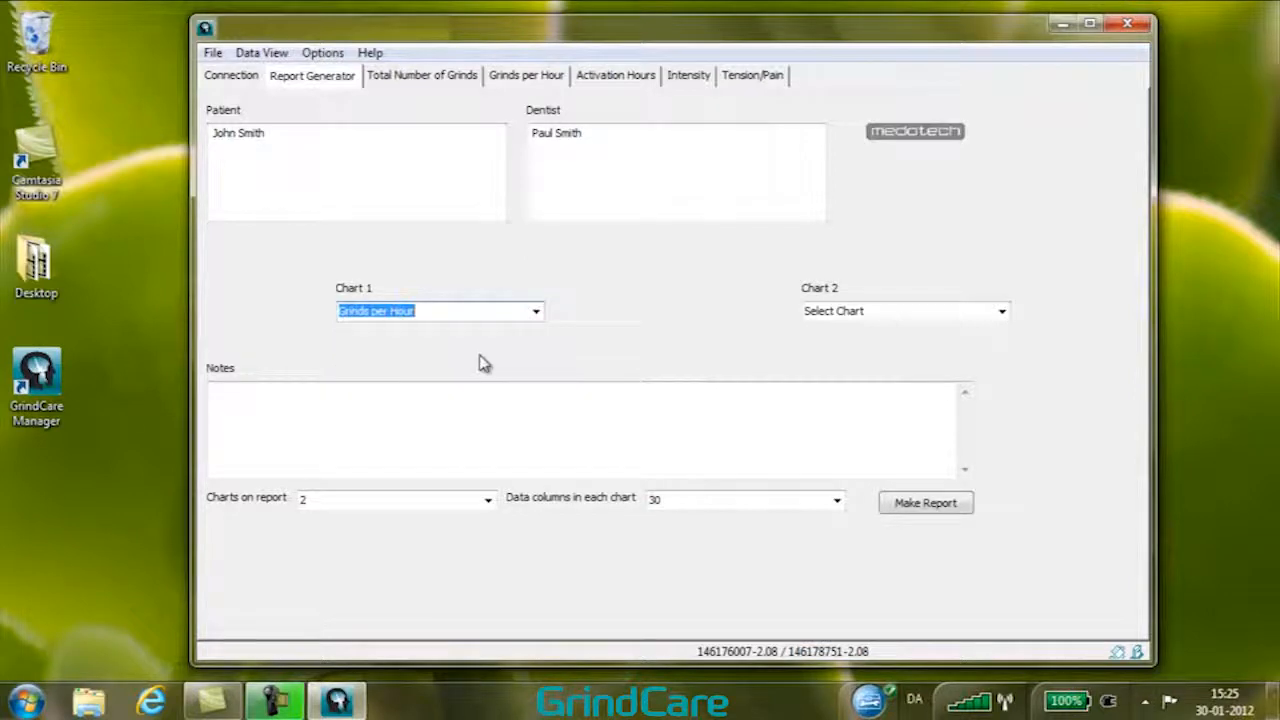
pyautogui.click(1002, 312)
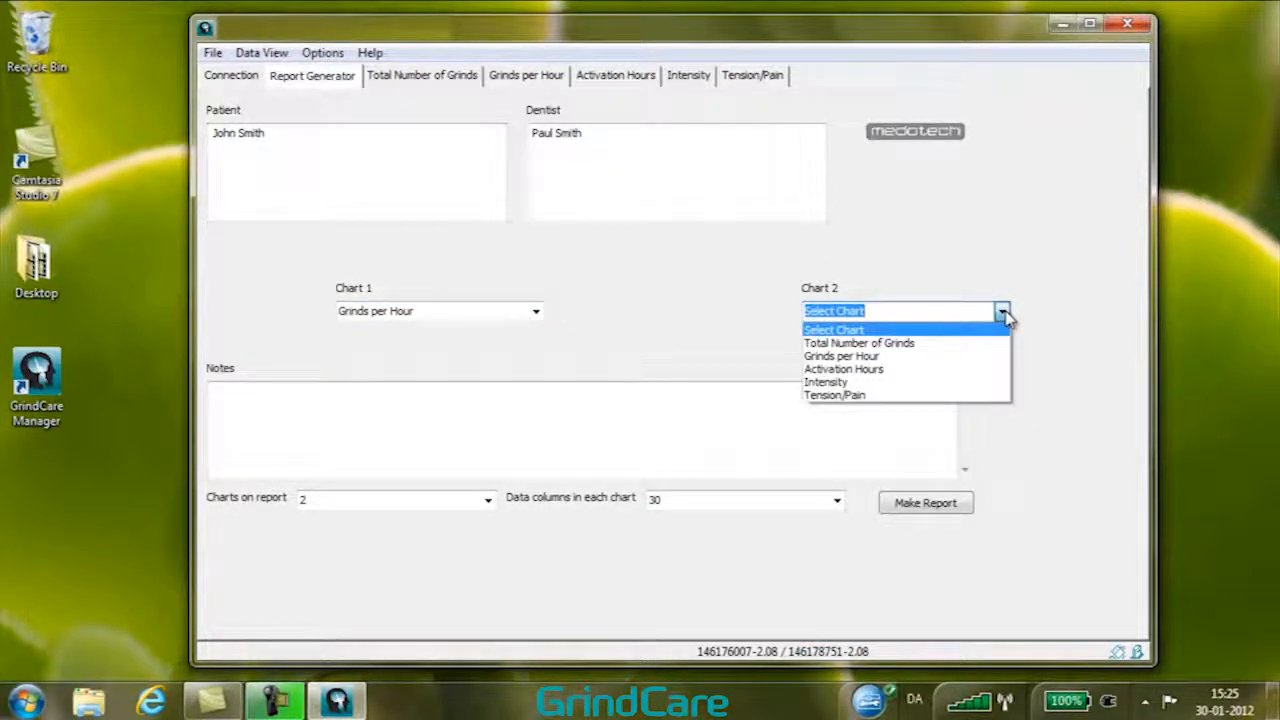
pyautogui.click(901, 372)
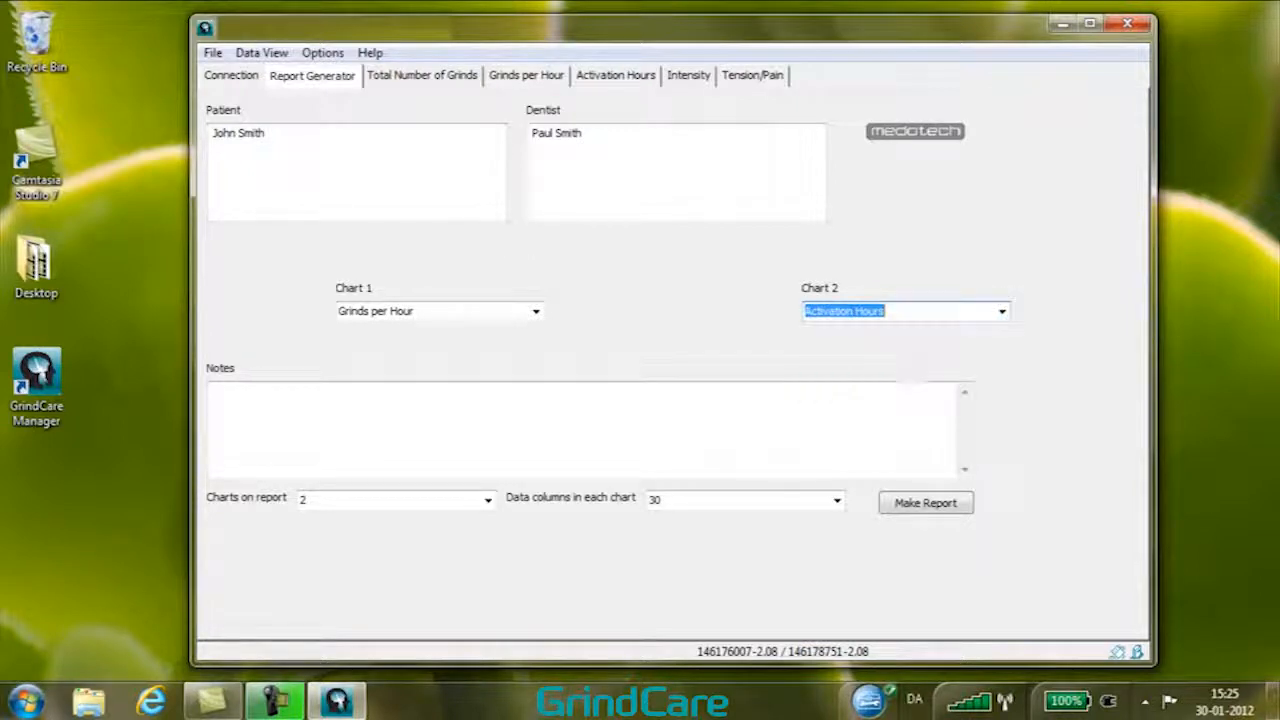
# Add the note "Diagnosis and treatment plan" to the report
pyautogui.click(696, 407)
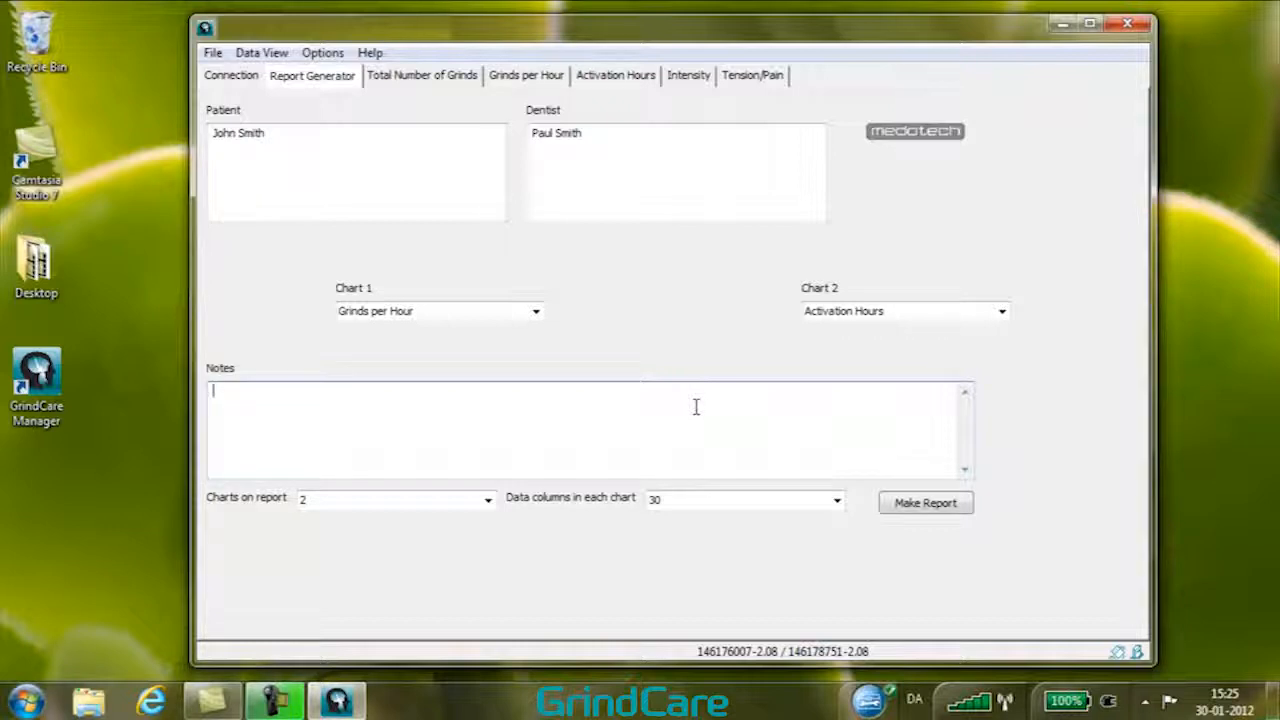
pyautogui.write('Diagnosis and treatment plan')
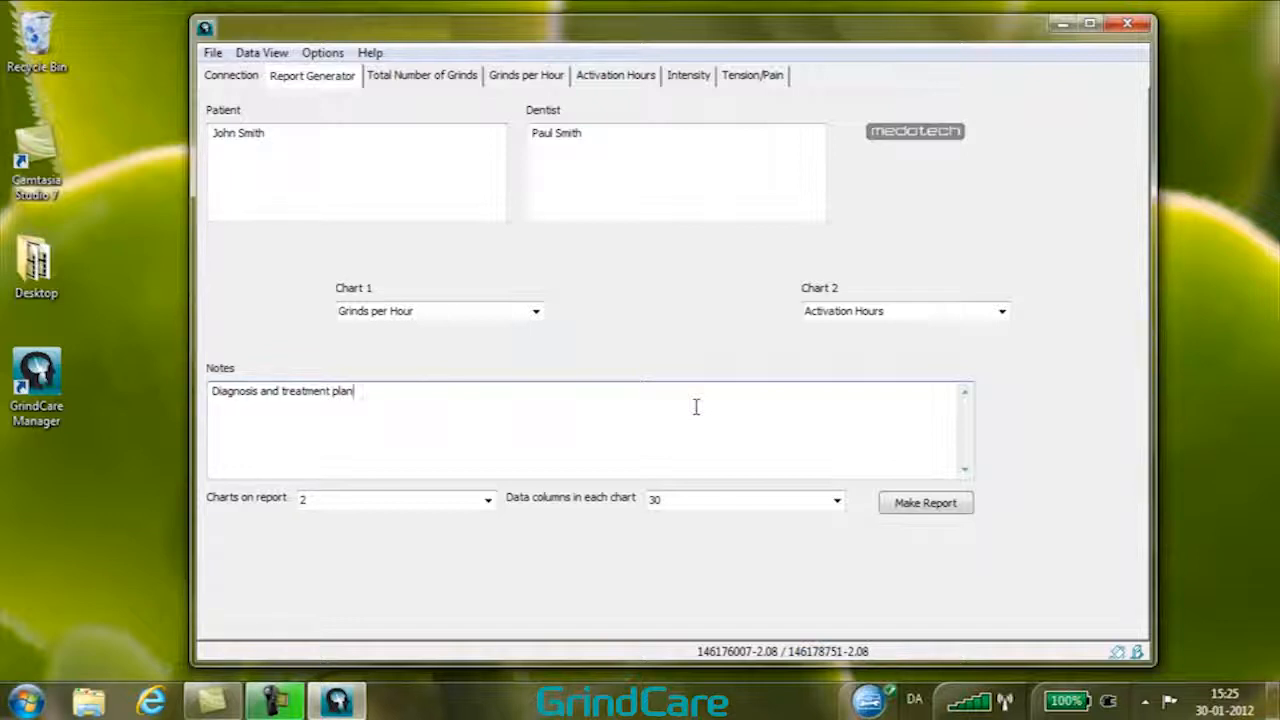
# Make the report, scroll through it in the browser, and close the browser window
pyautogui.click(909, 503)
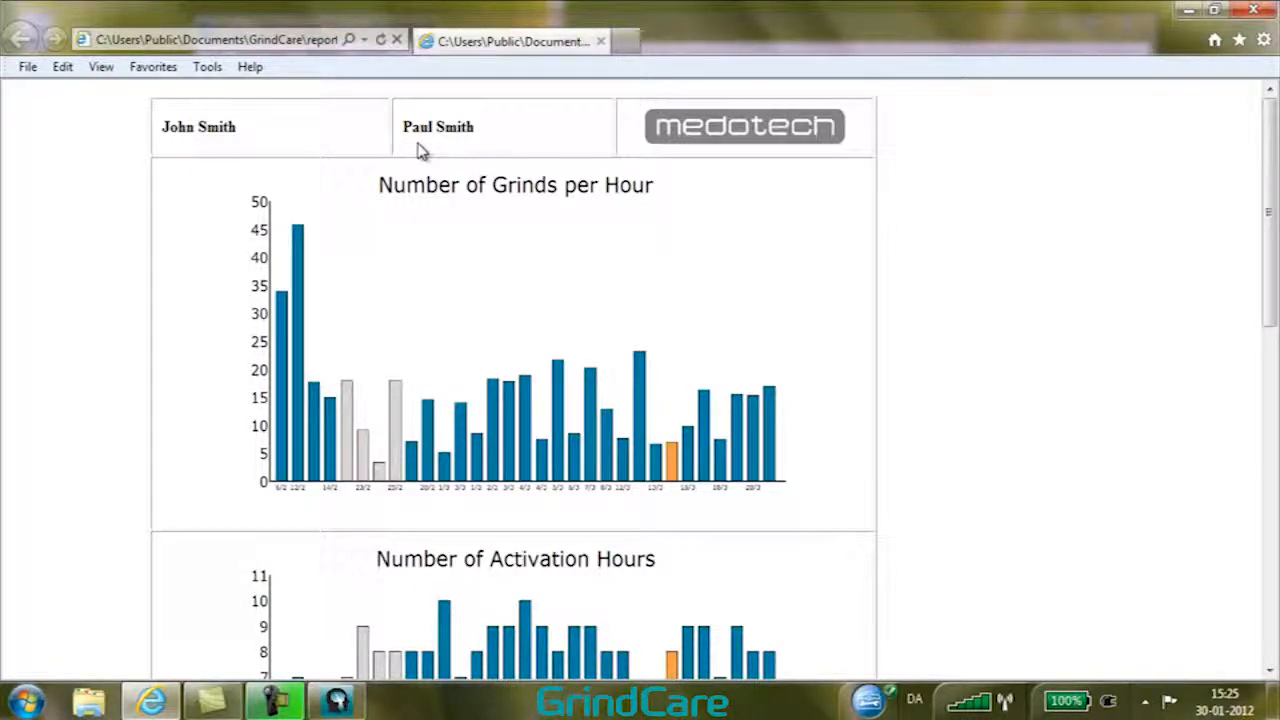
pyautogui.scroll(-3, 443, 229)
pyautogui.scroll(-4, 443, 229)
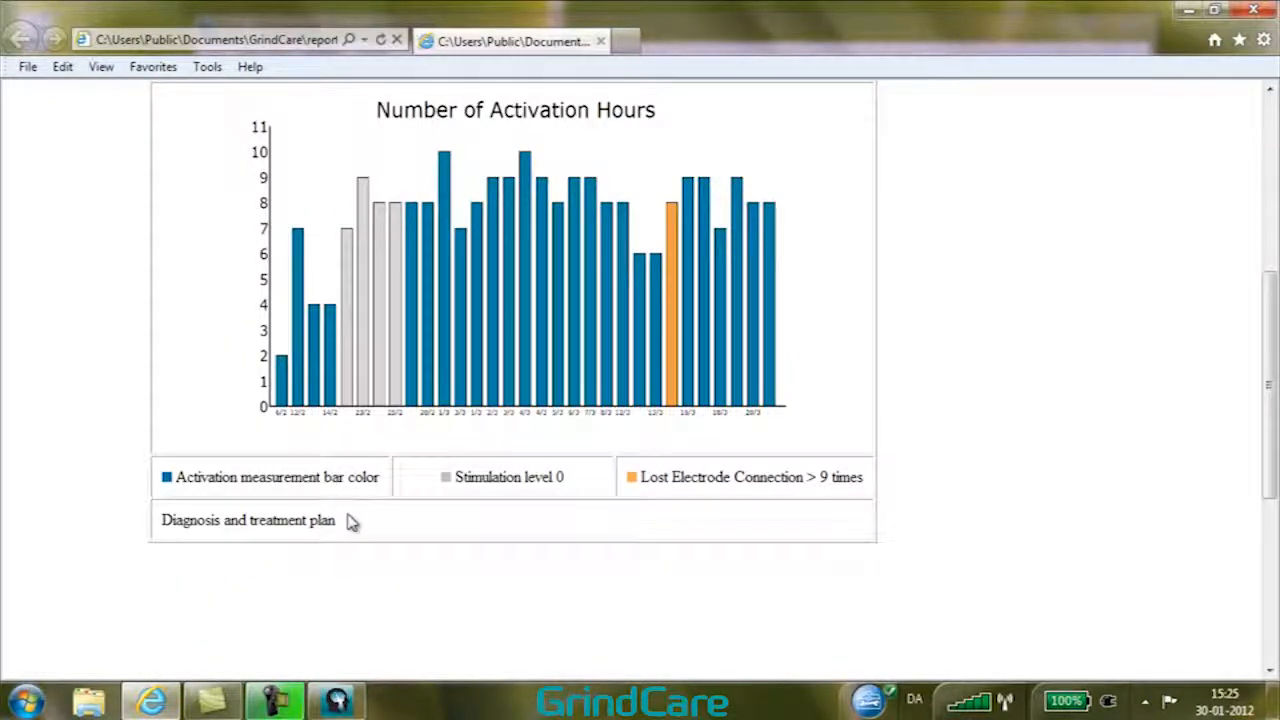
pyautogui.scroll(-6, 349, 516)
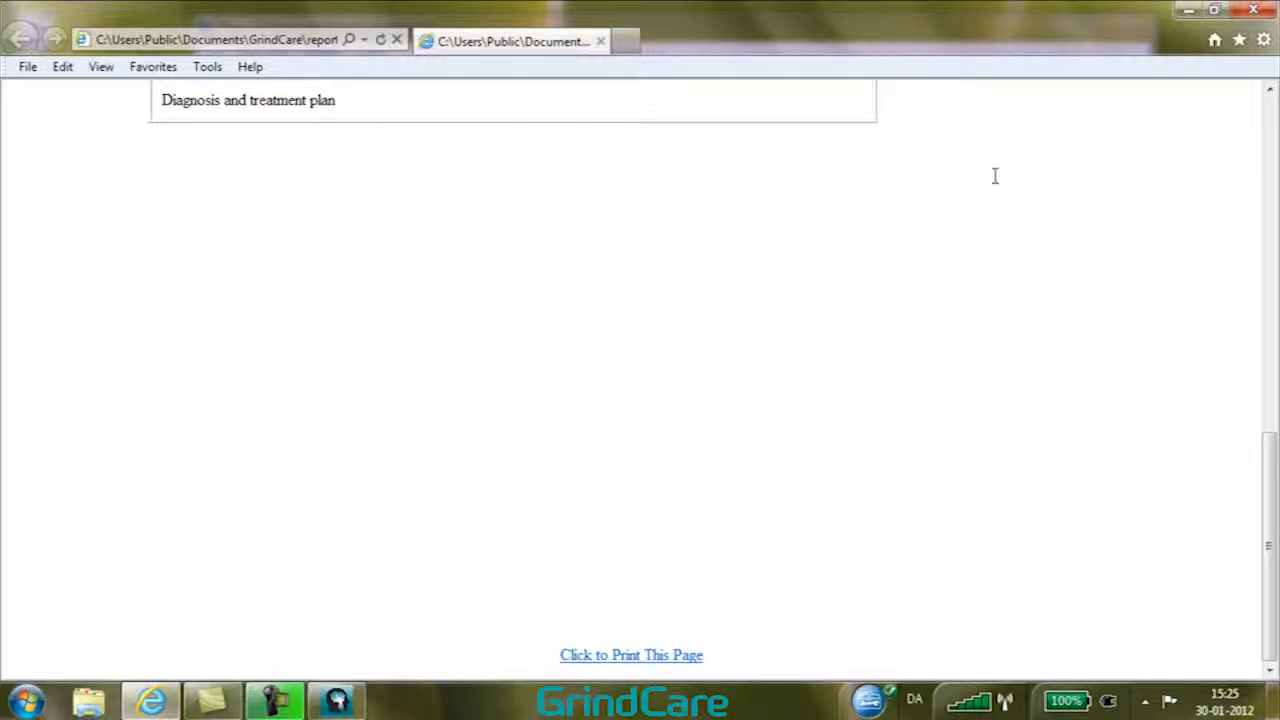
pyautogui.scroll(5, 995, 176)
pyautogui.scroll(3, 995, 176)
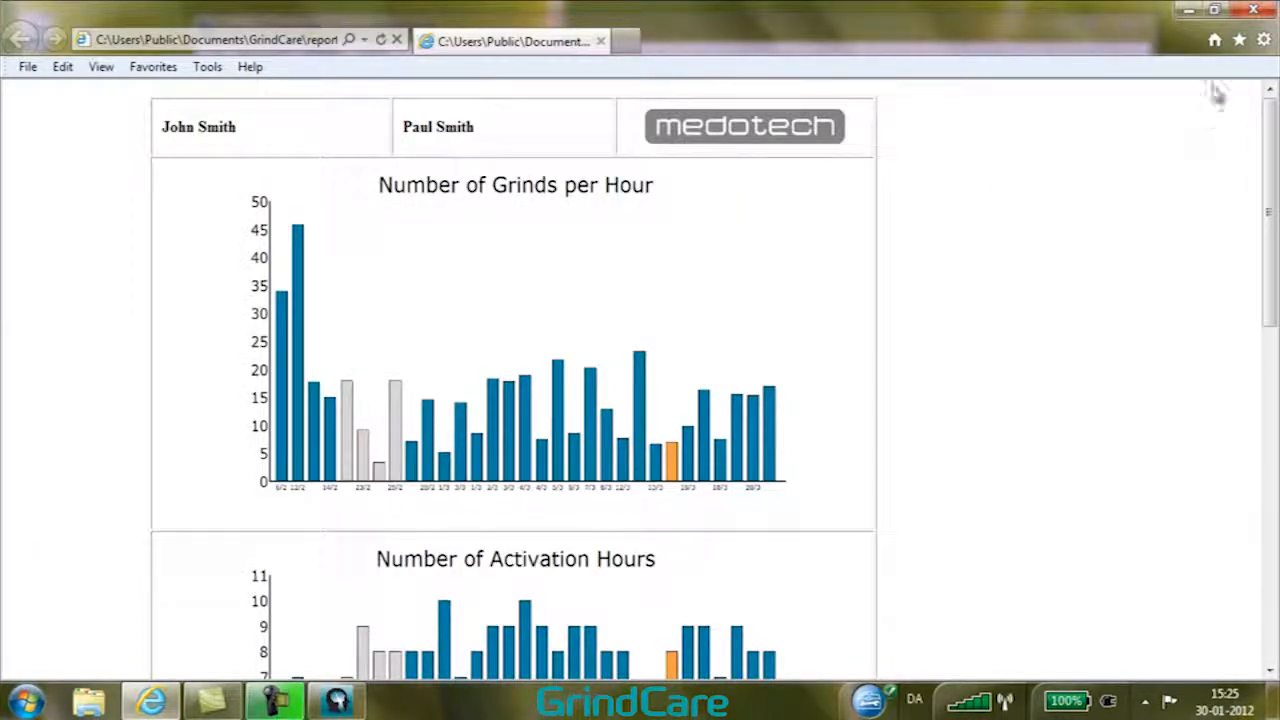
pyautogui.click(1245, 12)
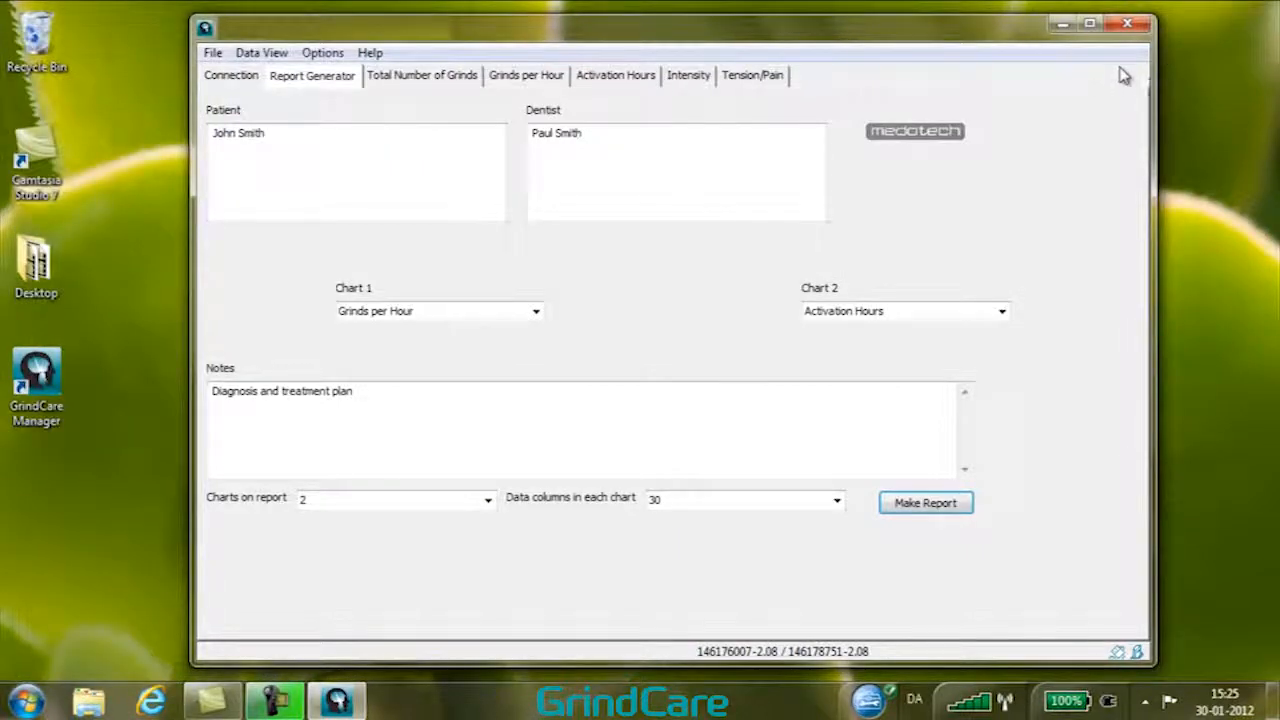
# Return to the connection page and open the Setup GrindCare Device dialog
pyautogui.click(229, 80)
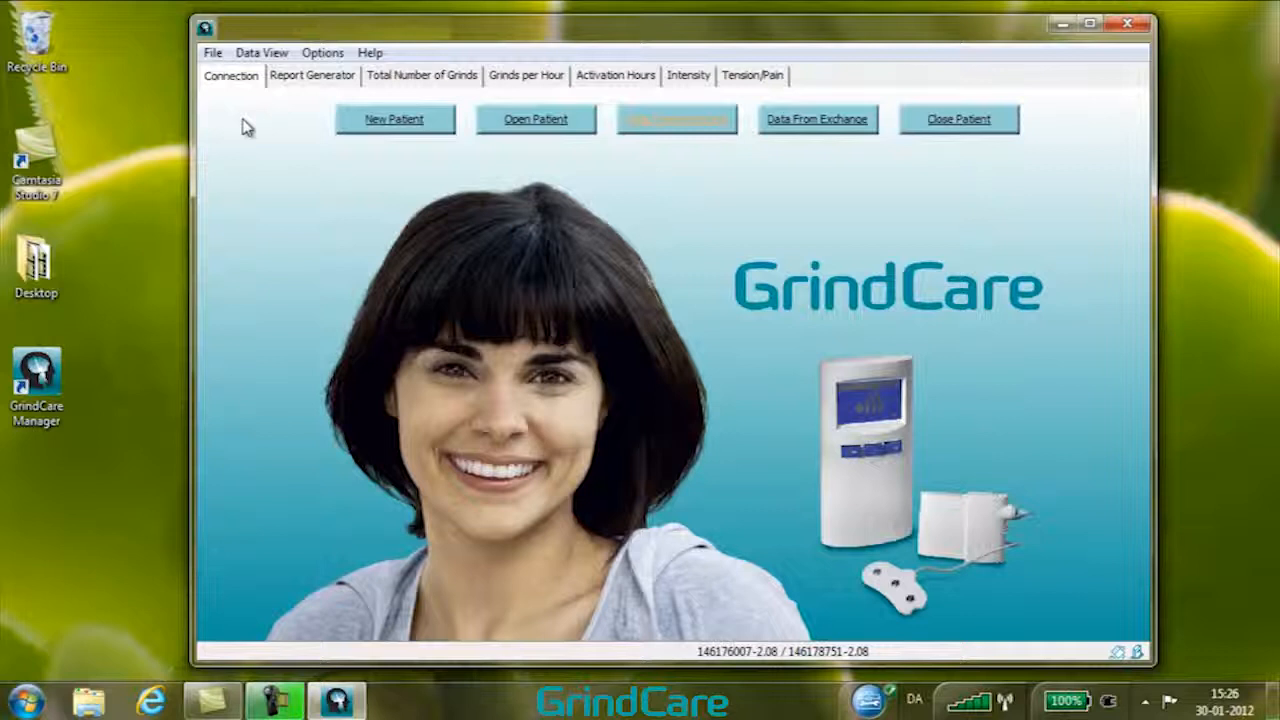
pyautogui.click(323, 55)
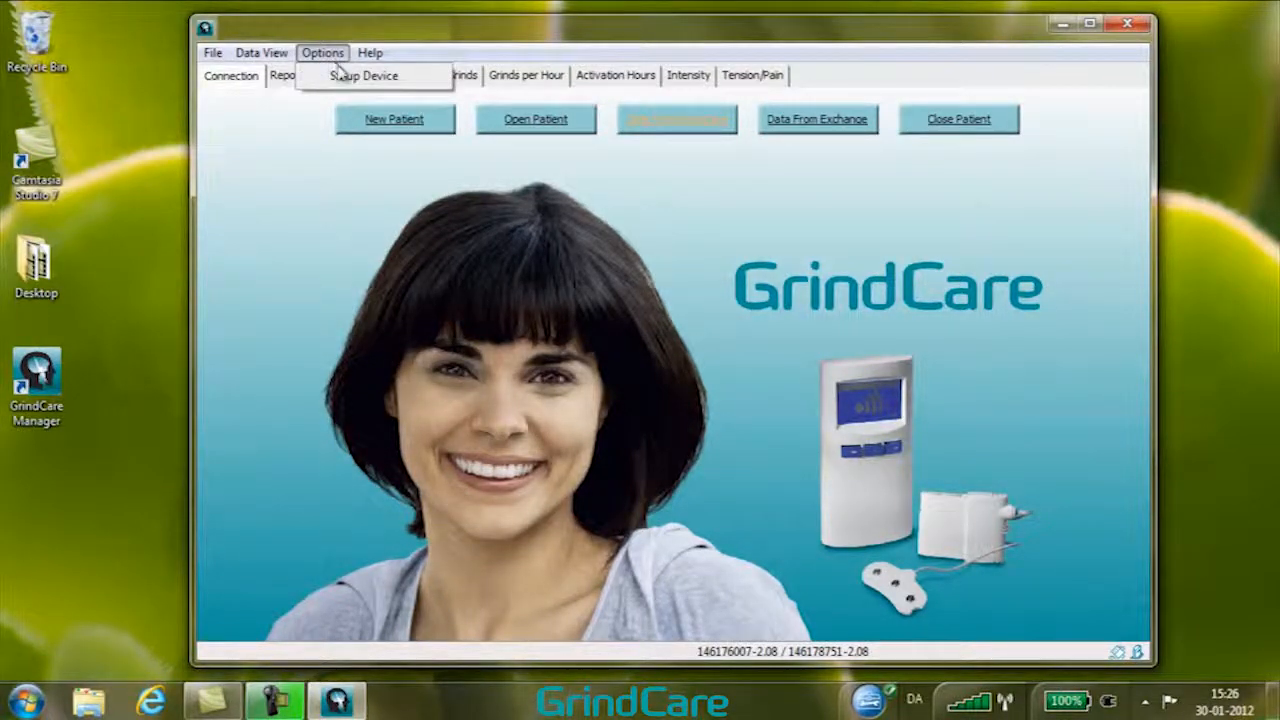
pyautogui.click(354, 78)
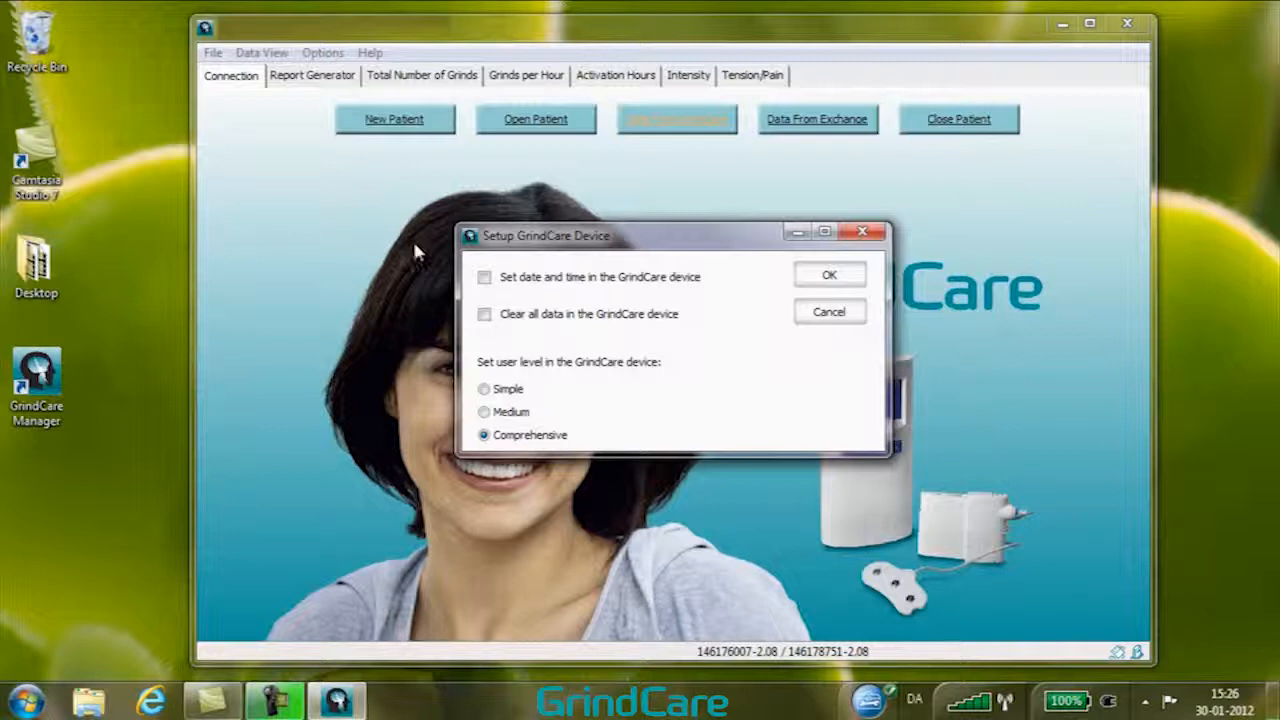
# Set up the GrindCare device to set its date and time and clear all its data, with the Comprehensive user level
pyautogui.click(489, 285)
pyautogui.click(485, 314)
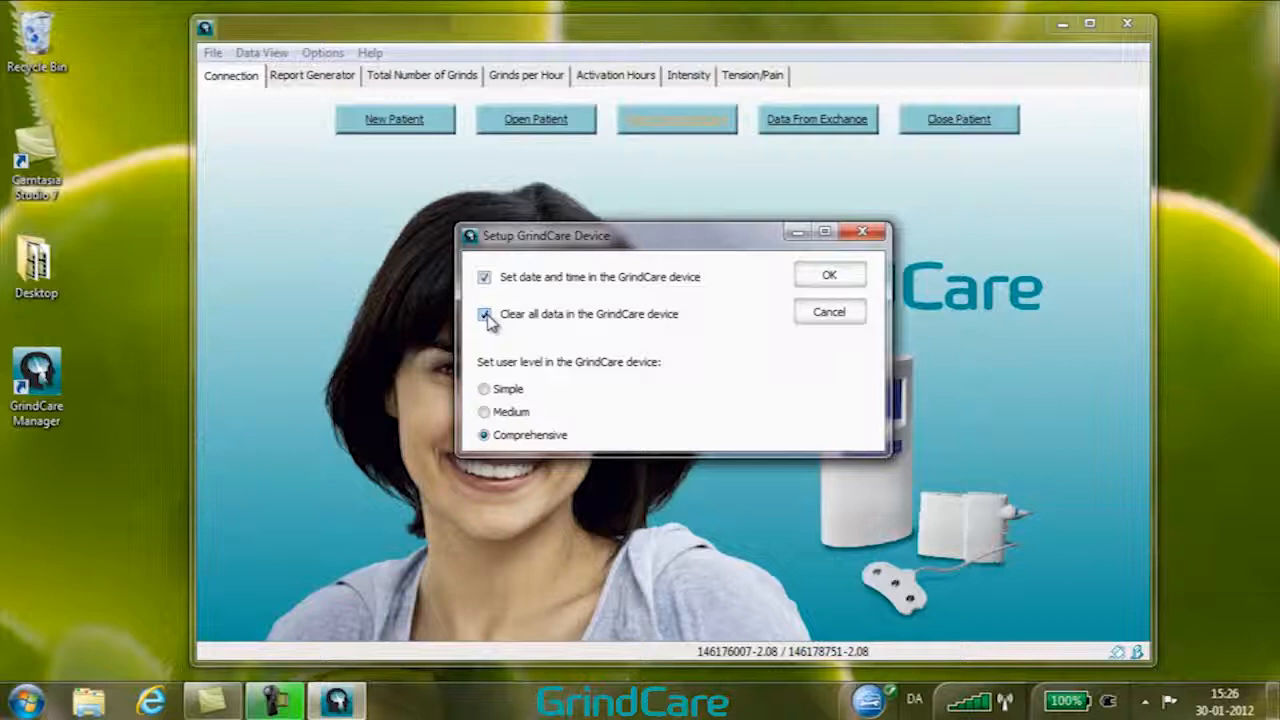
pyautogui.click(485, 391)
pyautogui.click(486, 414)
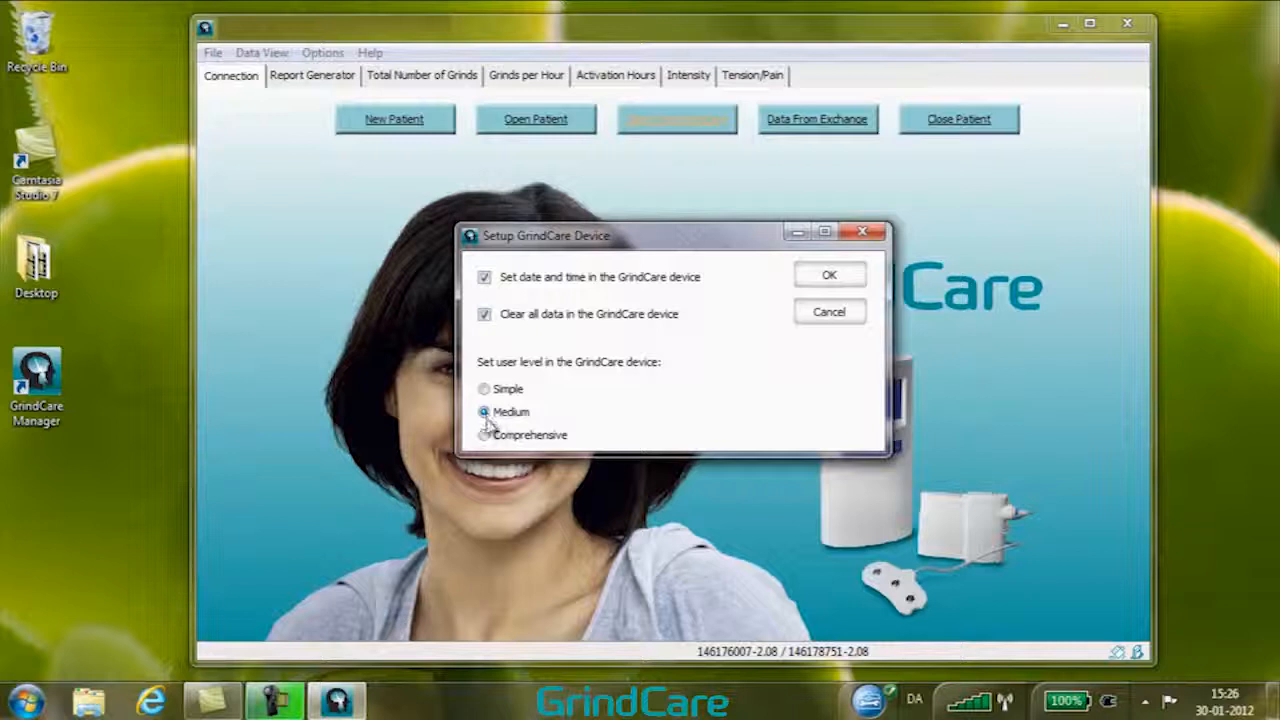
pyautogui.click(485, 437)
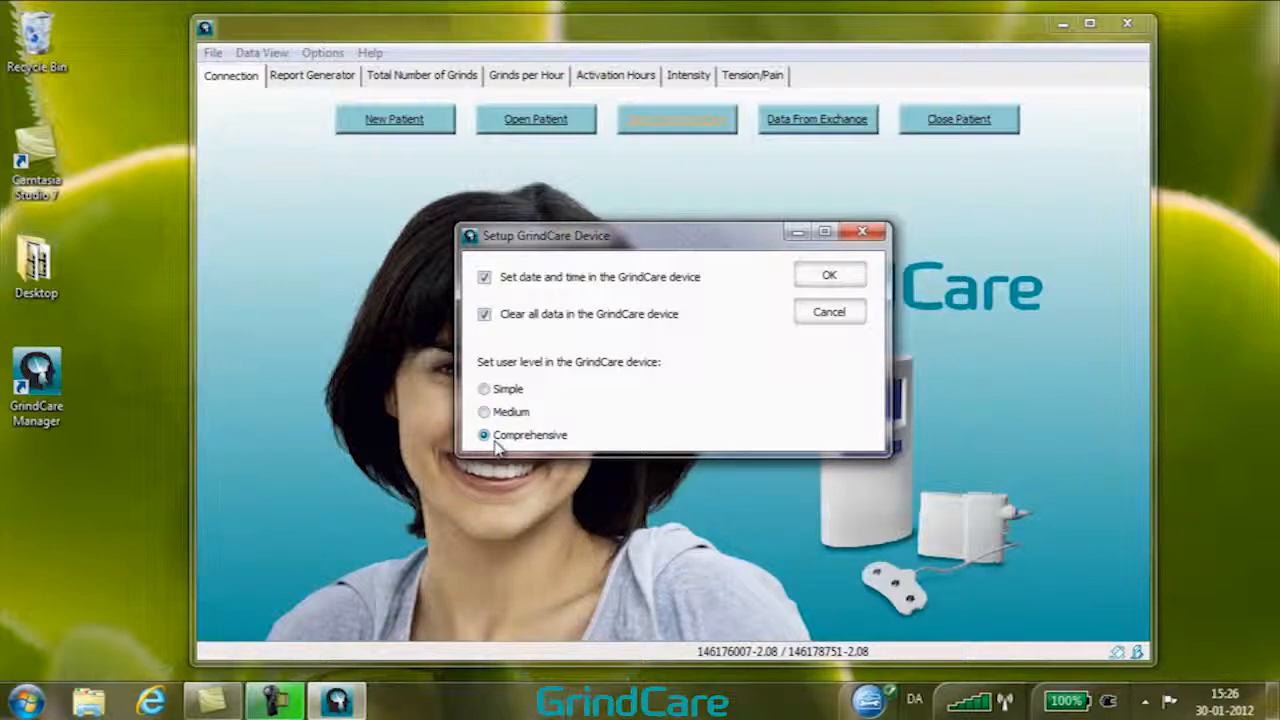
pyautogui.click(841, 279)
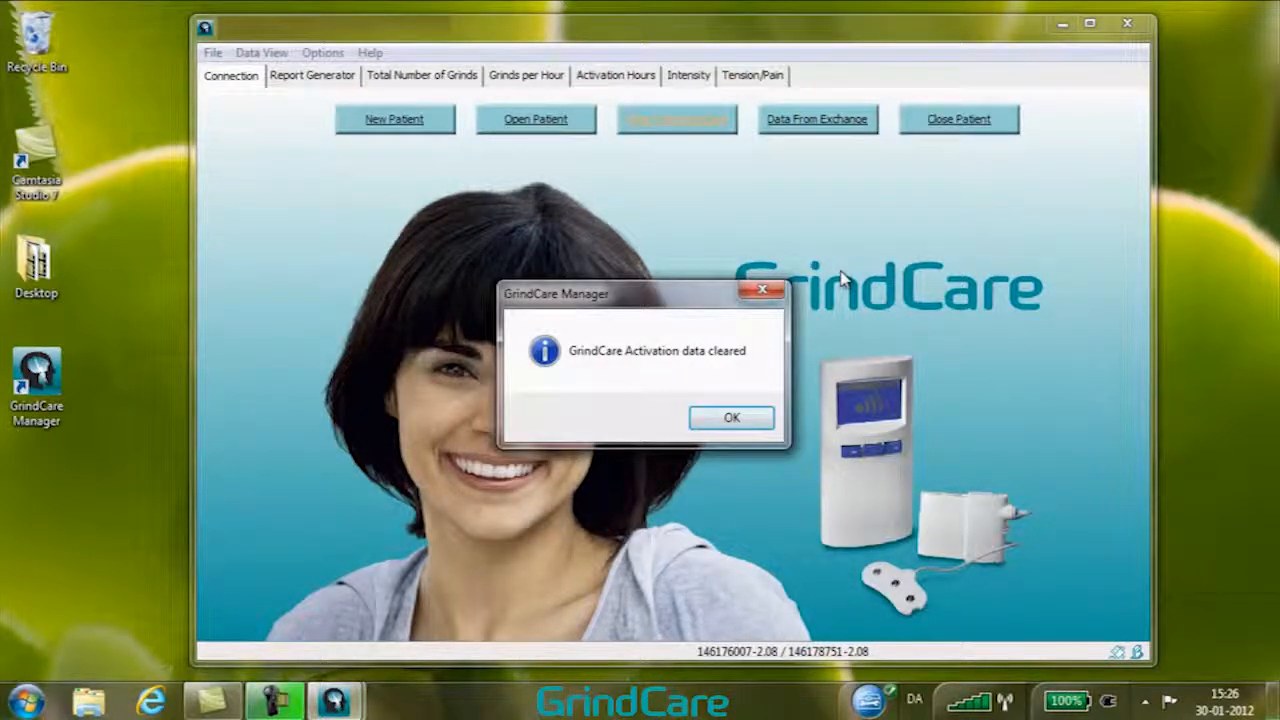
pyautogui.click(763, 427)
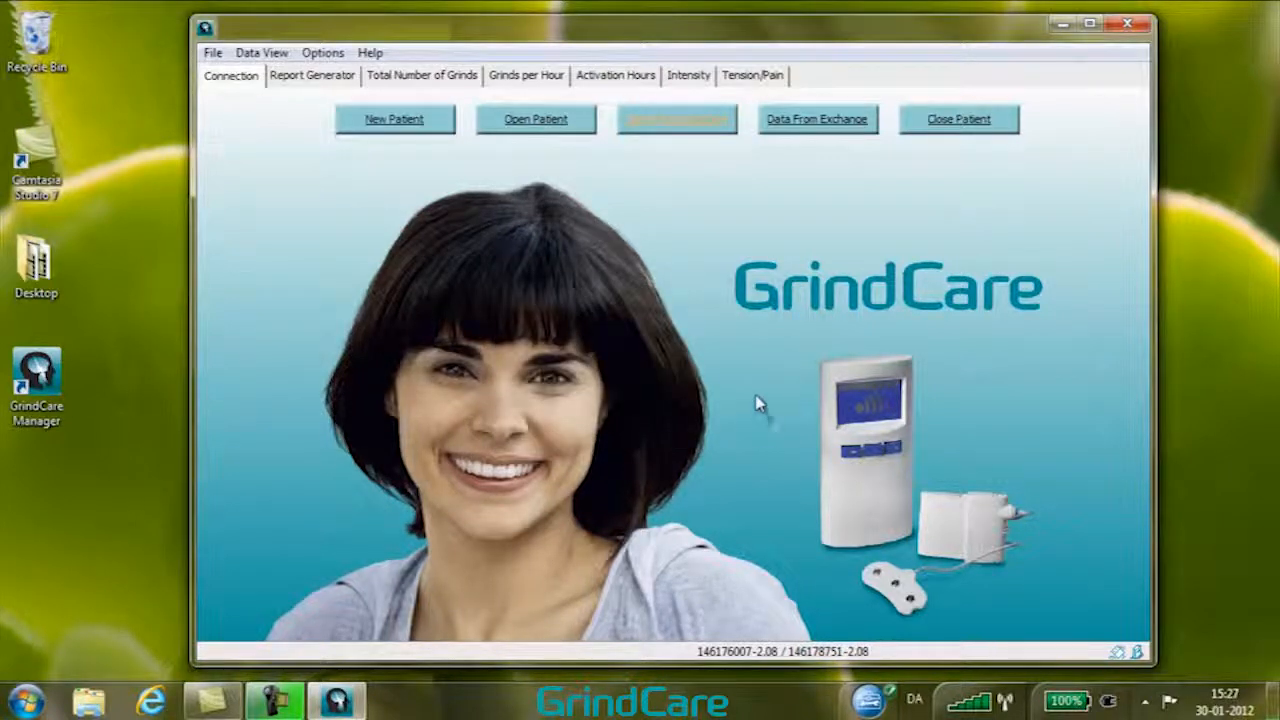
# Close the current patient and reopen the saved patient .gcm file from the GrindCare folder
pyautogui.click(936, 124)
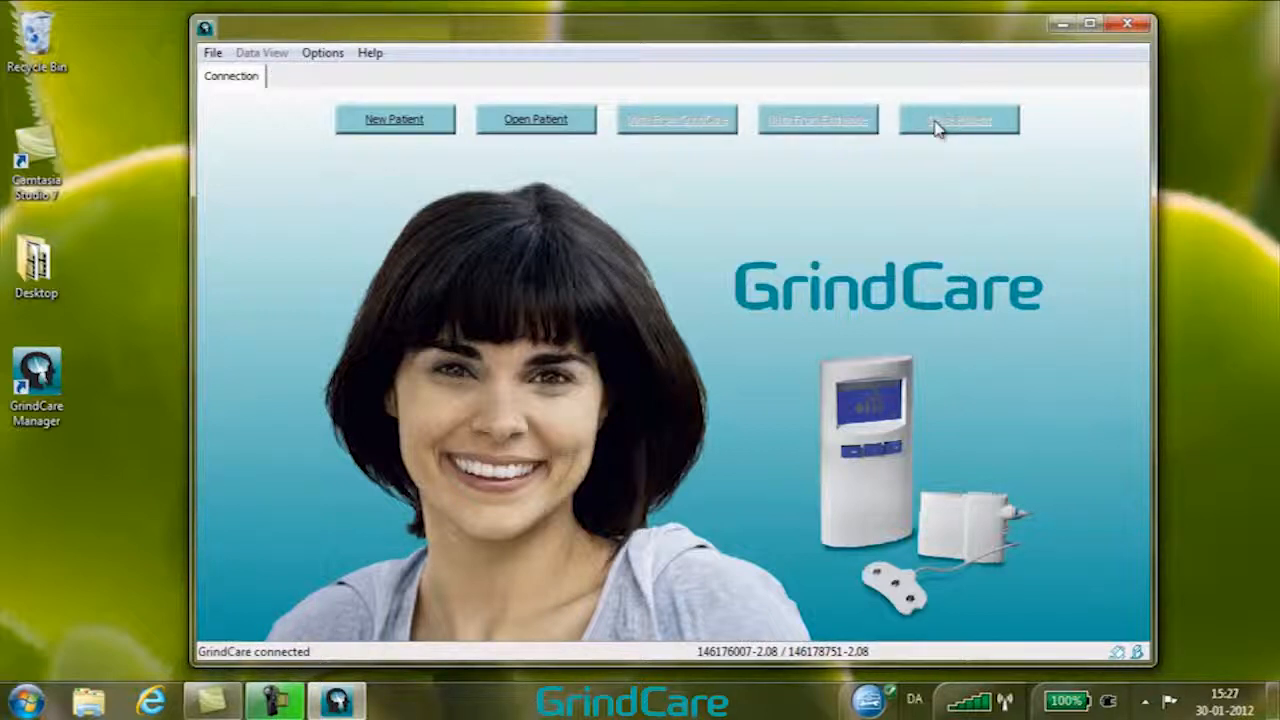
pyautogui.click(543, 122)
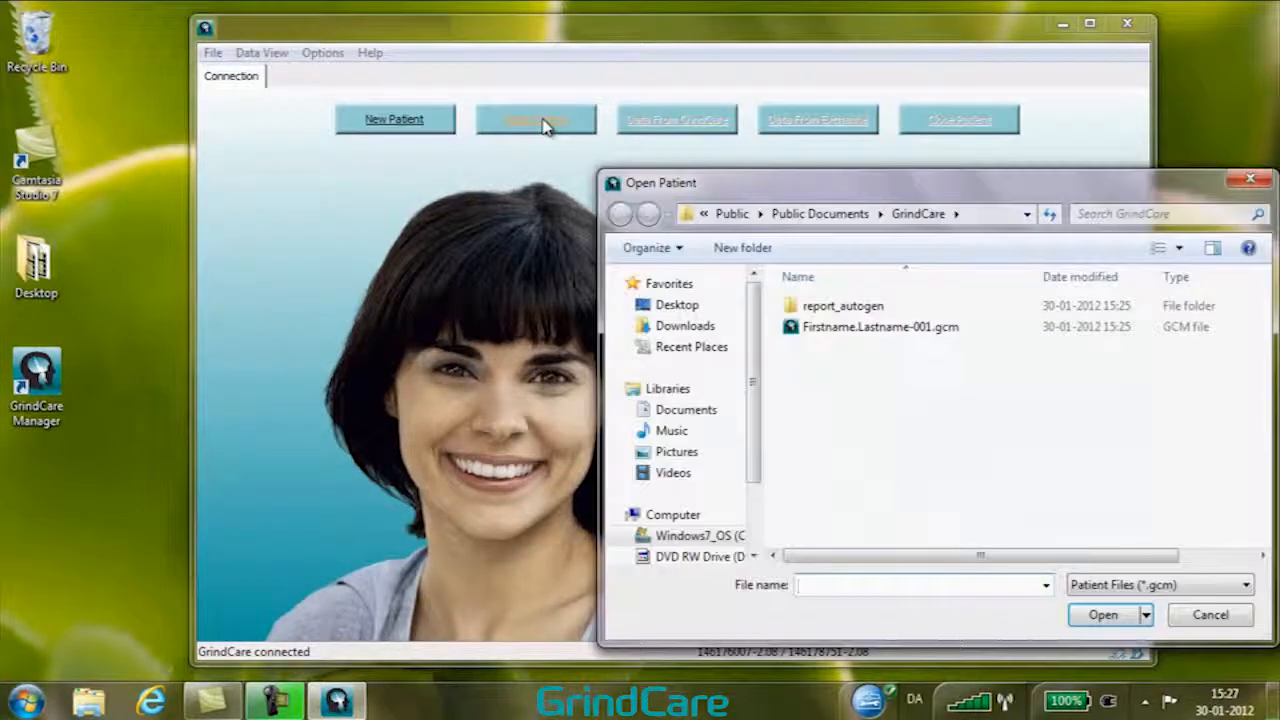
pyautogui.click(821, 332)
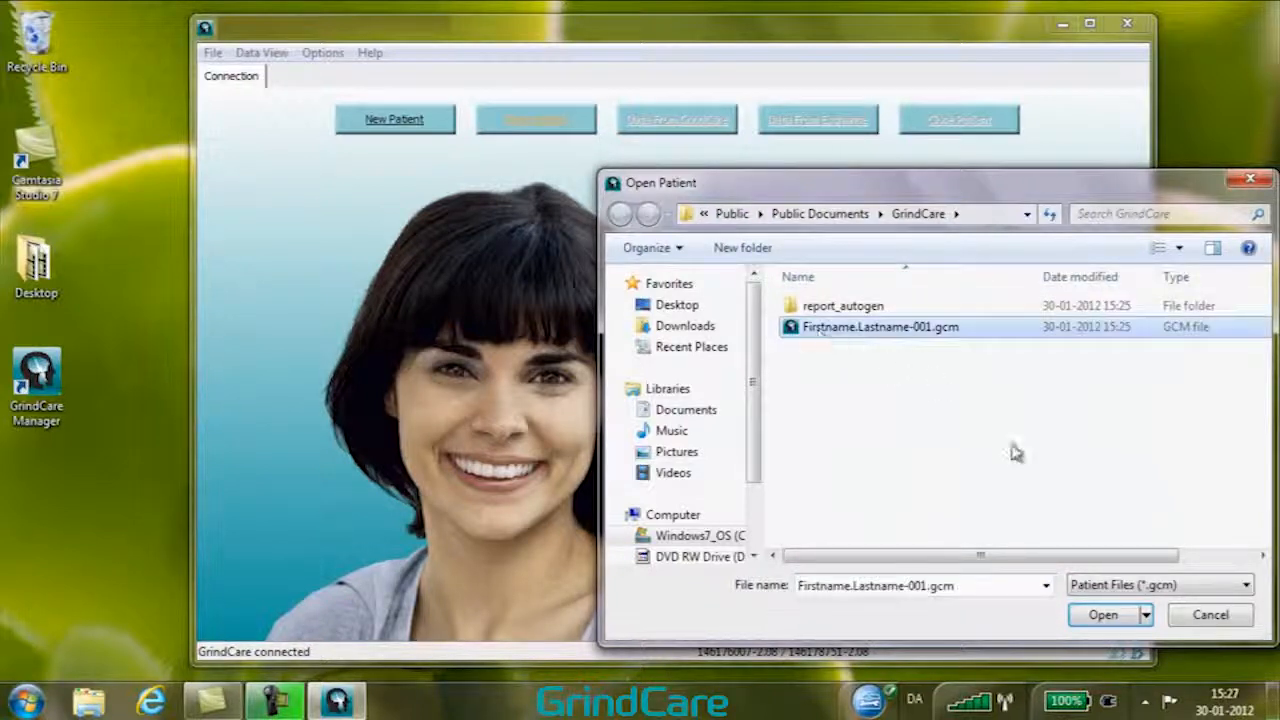
pyautogui.click(1095, 624)
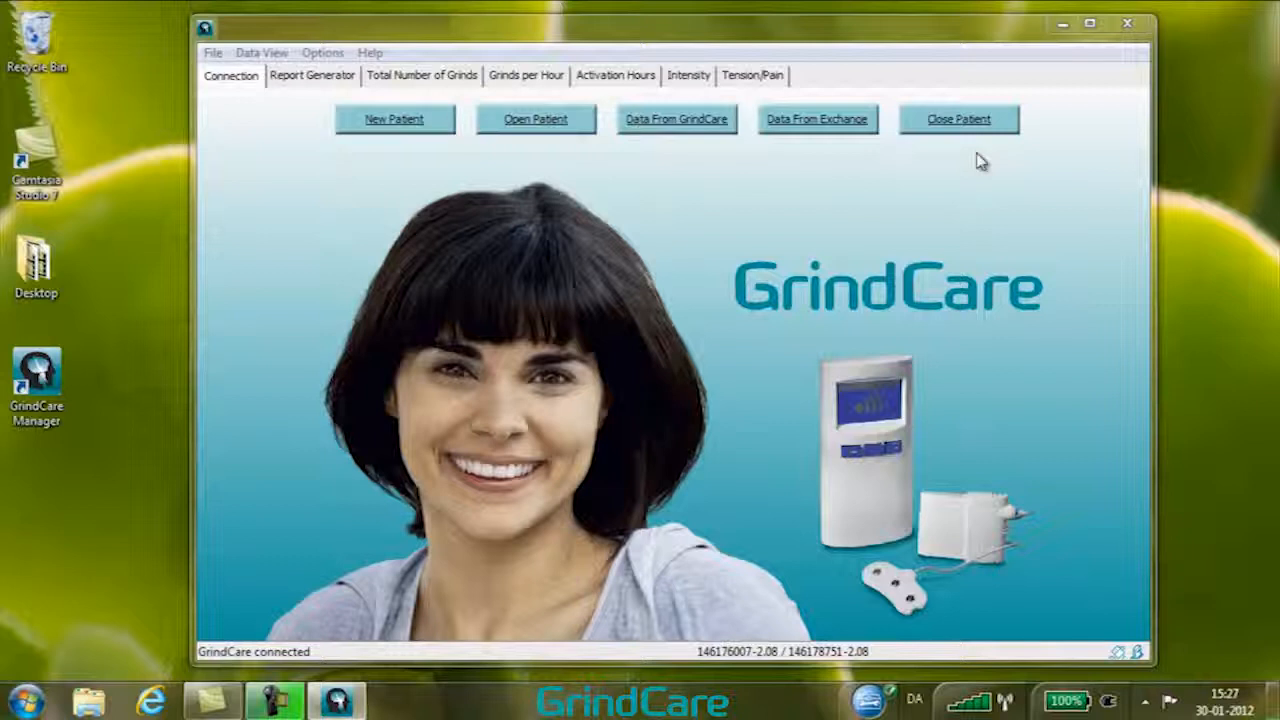
# Close the patient and exit GrindCare Manager
pyautogui.click(956, 122)
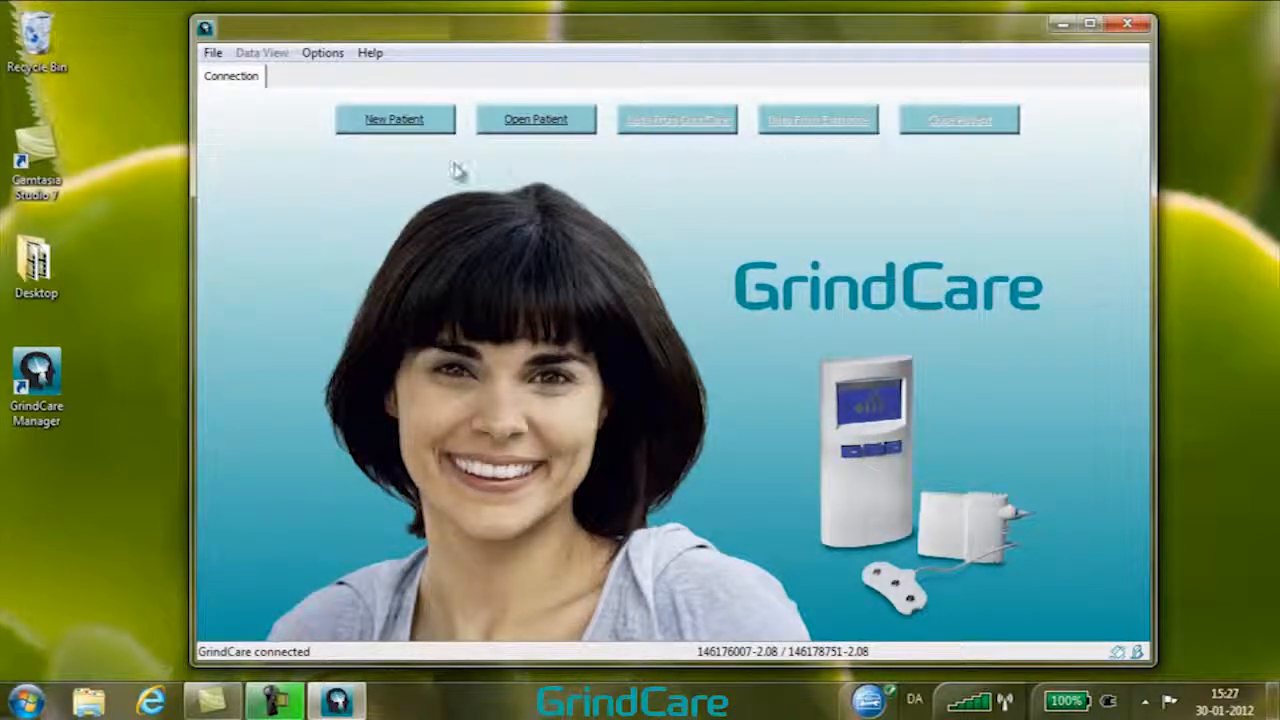
pyautogui.click(213, 53)
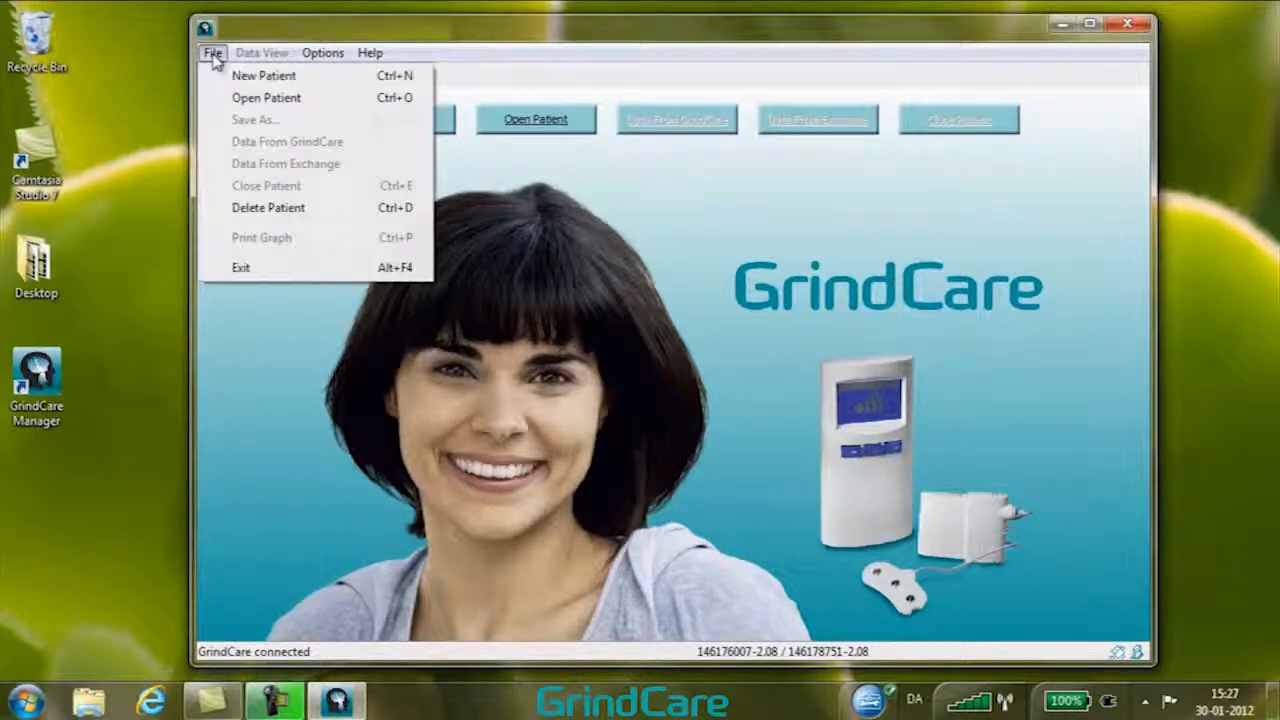
pyautogui.click(250, 270)
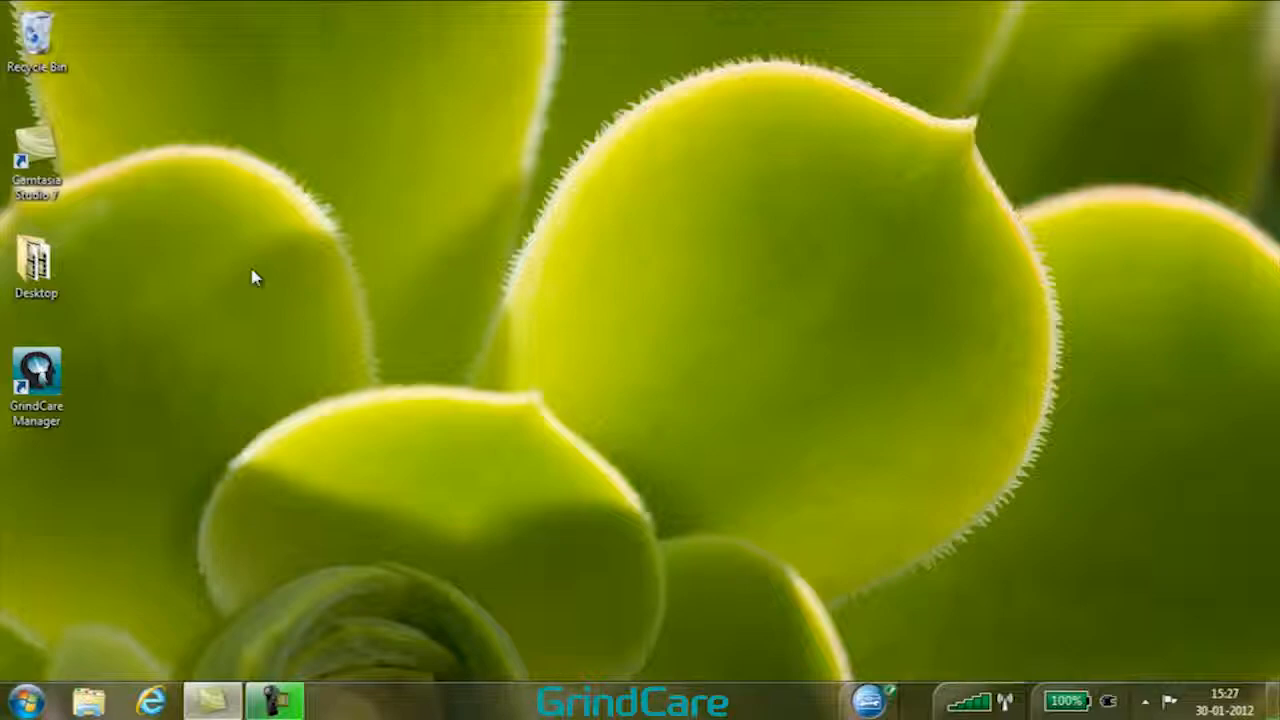